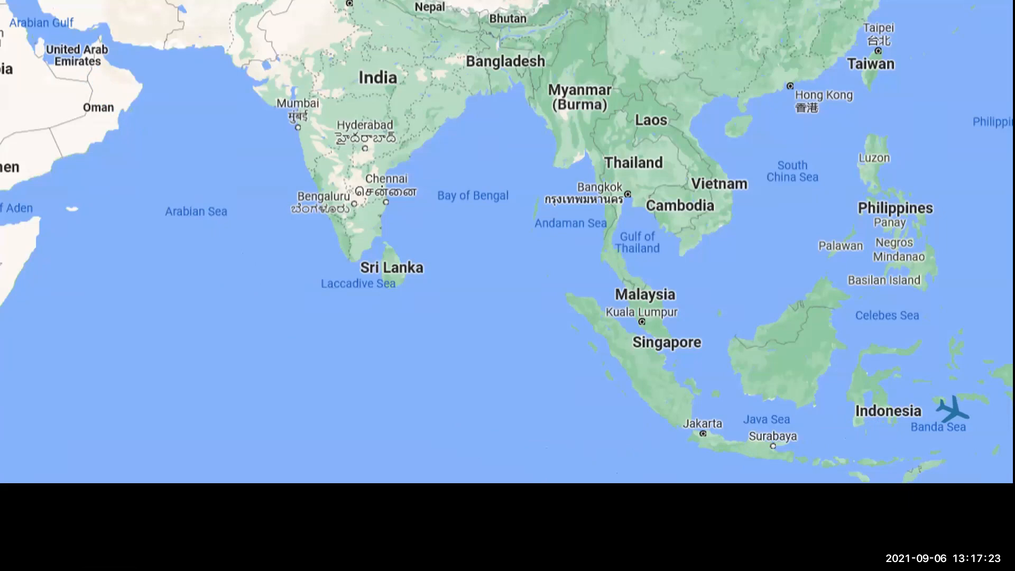
click(344, 443)
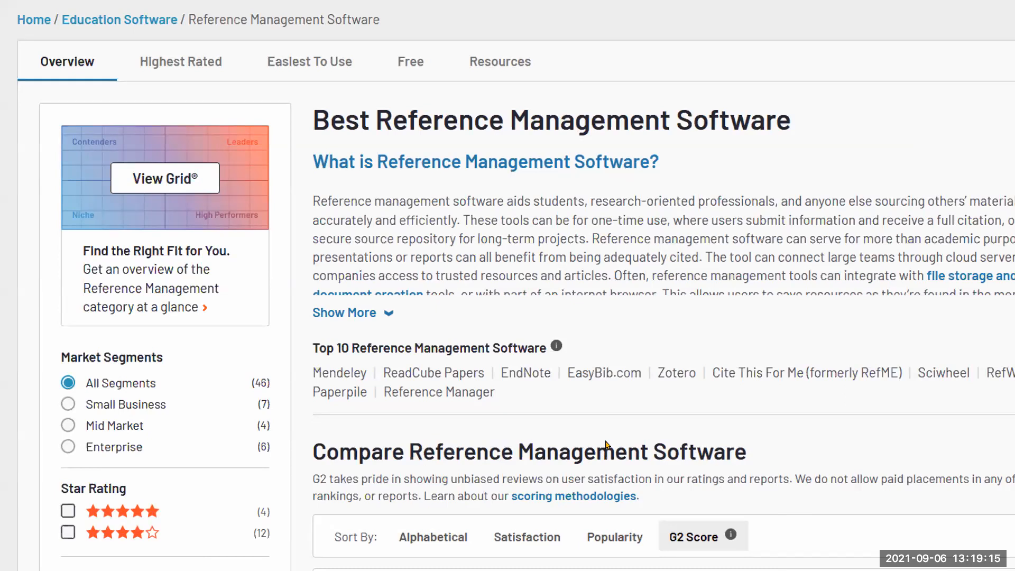
click(580, 416)
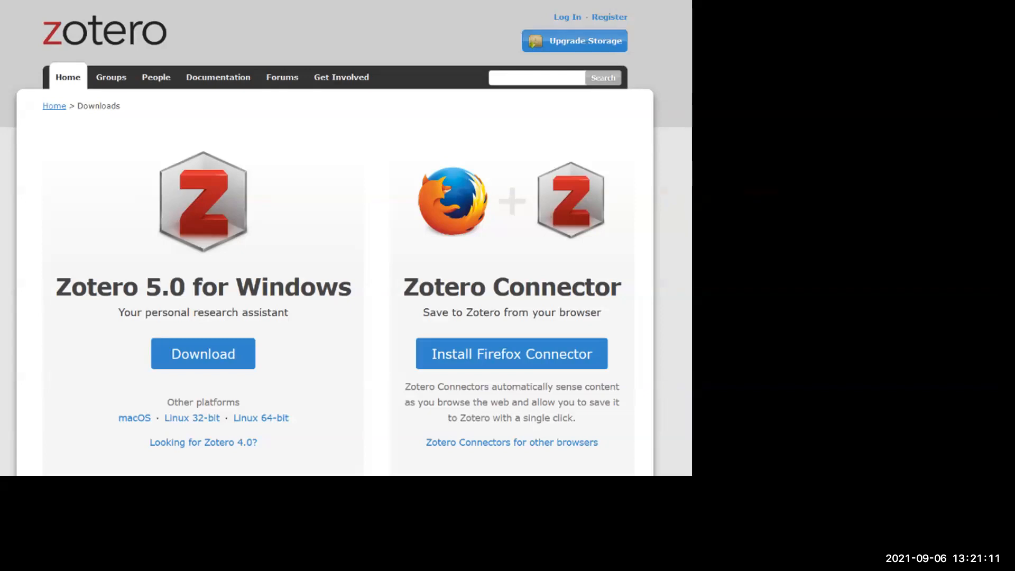
key(Right)
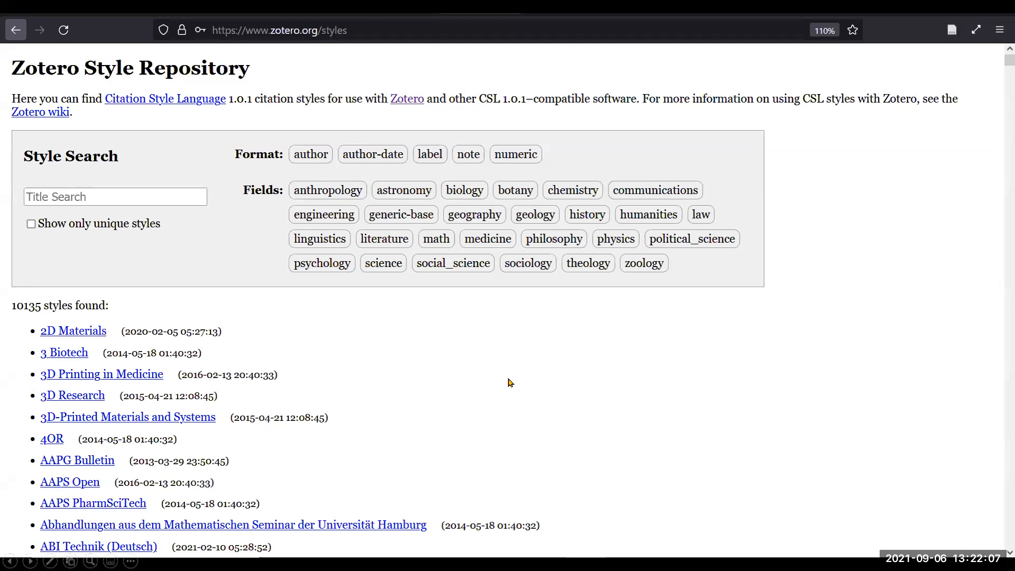
click(508, 379)
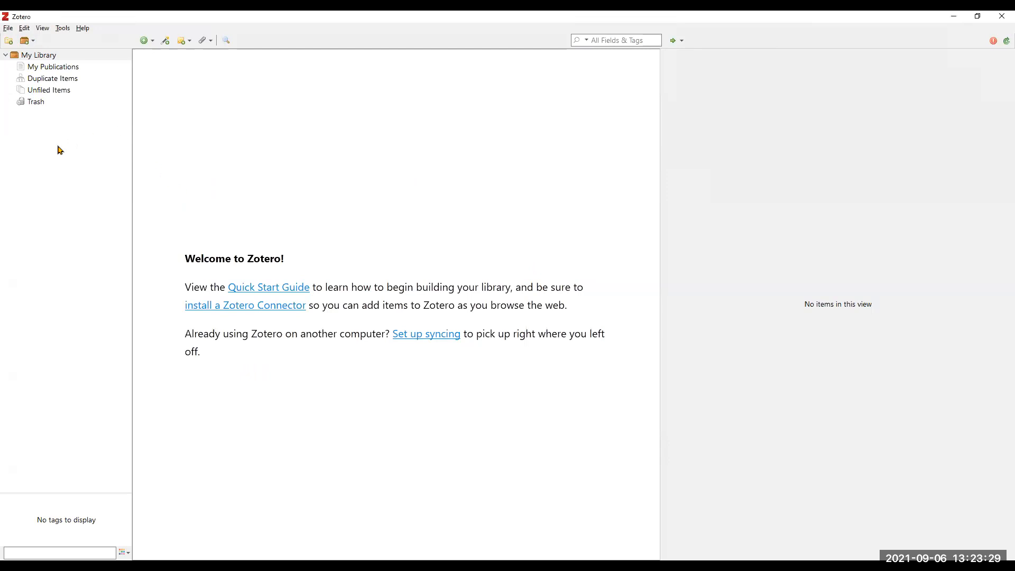
Step: Widen the collections pane and create a collection named "Diabetes" in My Library
drag(132, 156, 188, 154)
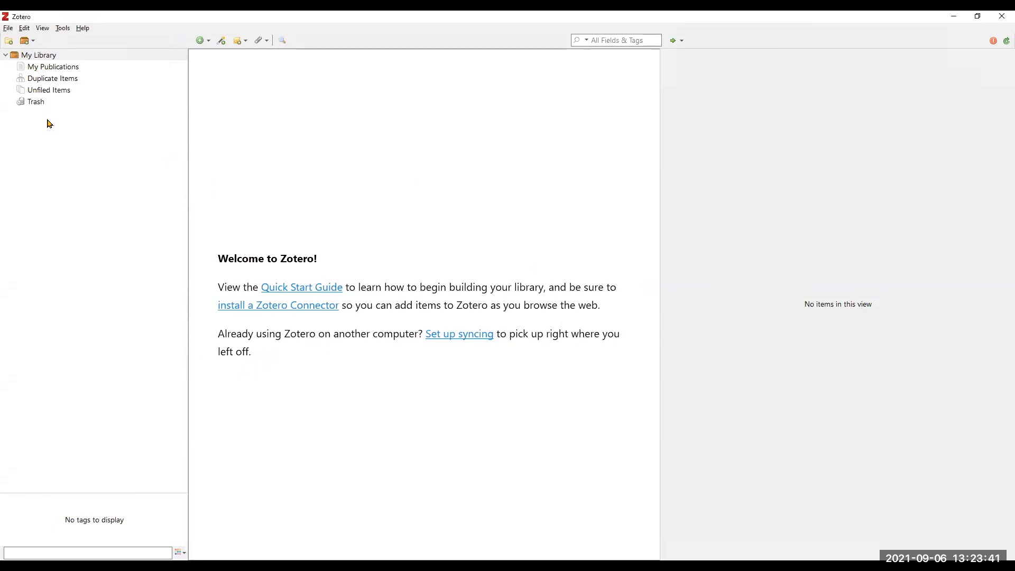
click(50, 58)
right_click(51, 59)
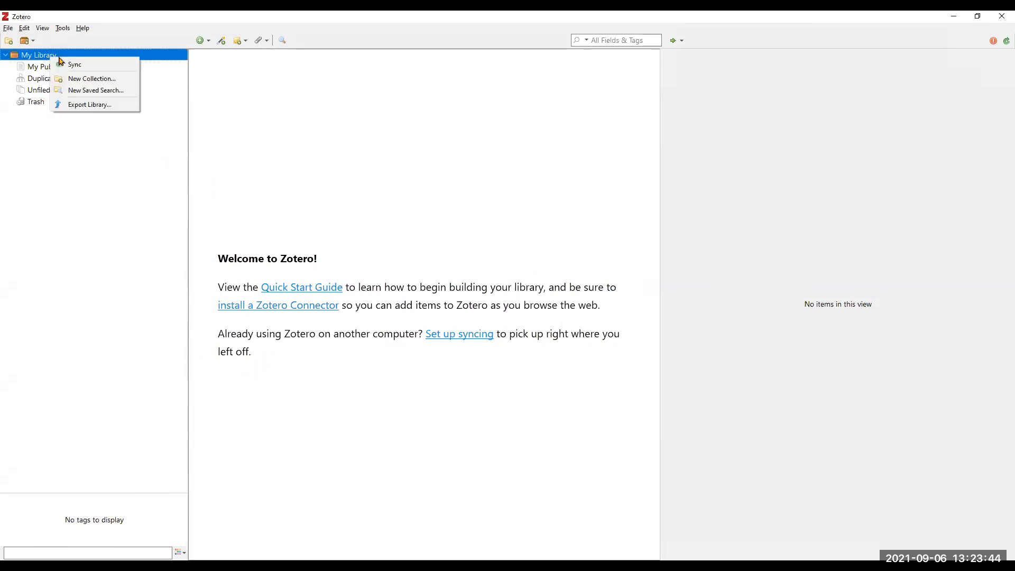
click(123, 80)
text(Diabetes)
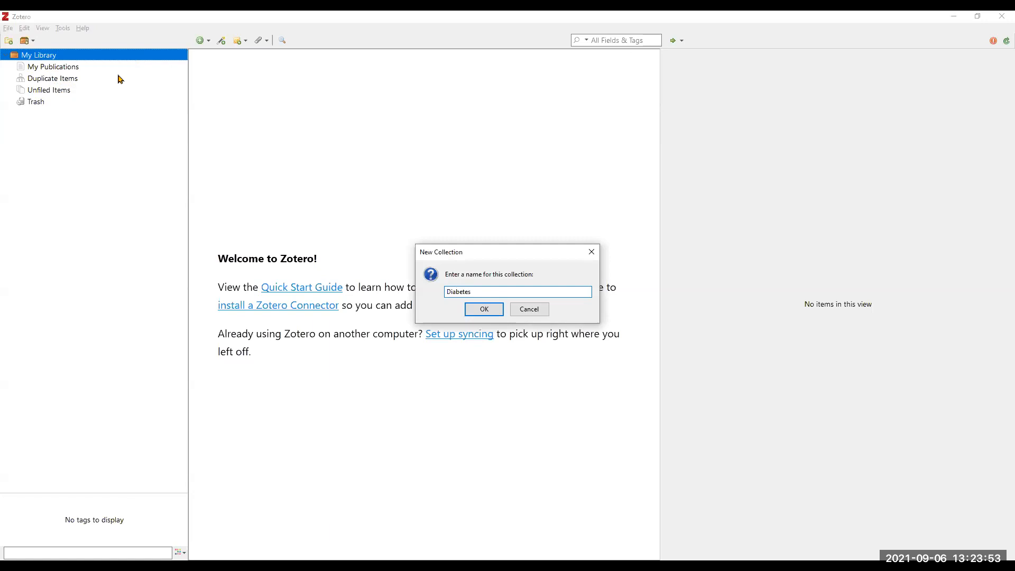
key(Return)
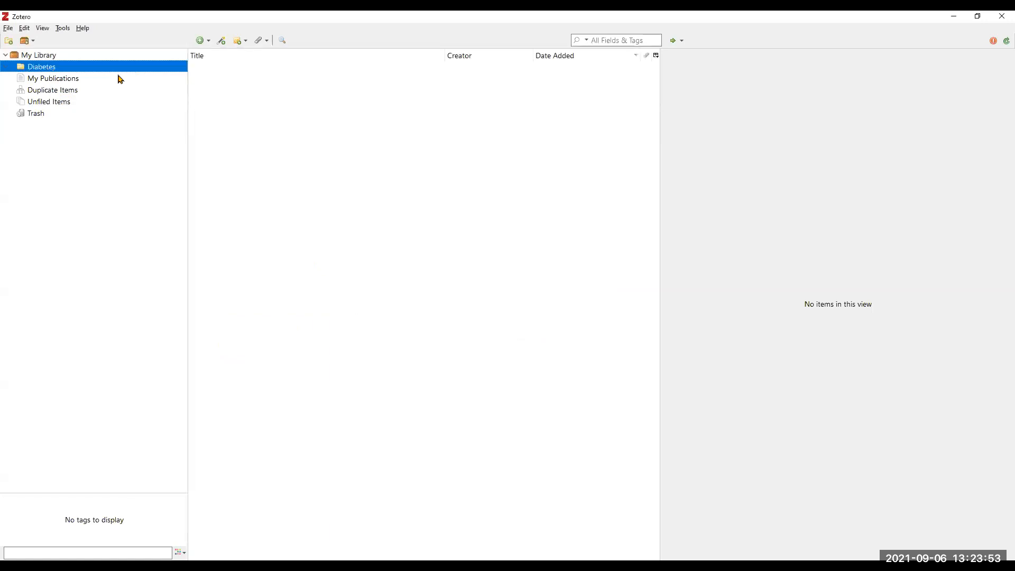
Step: Create a collection named "Asthma" in My Library
click(53, 56)
right_click(53, 57)
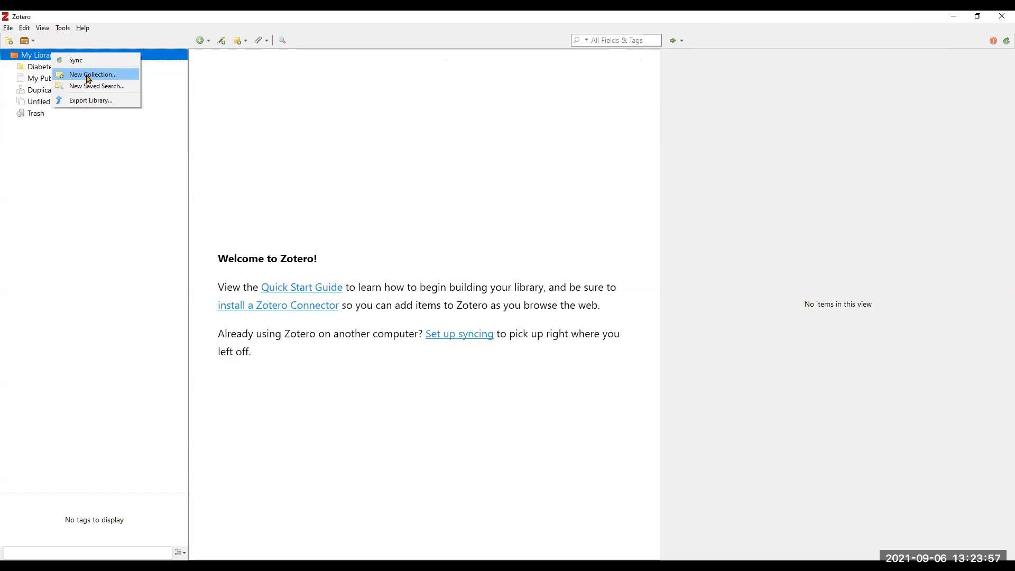
click(88, 75)
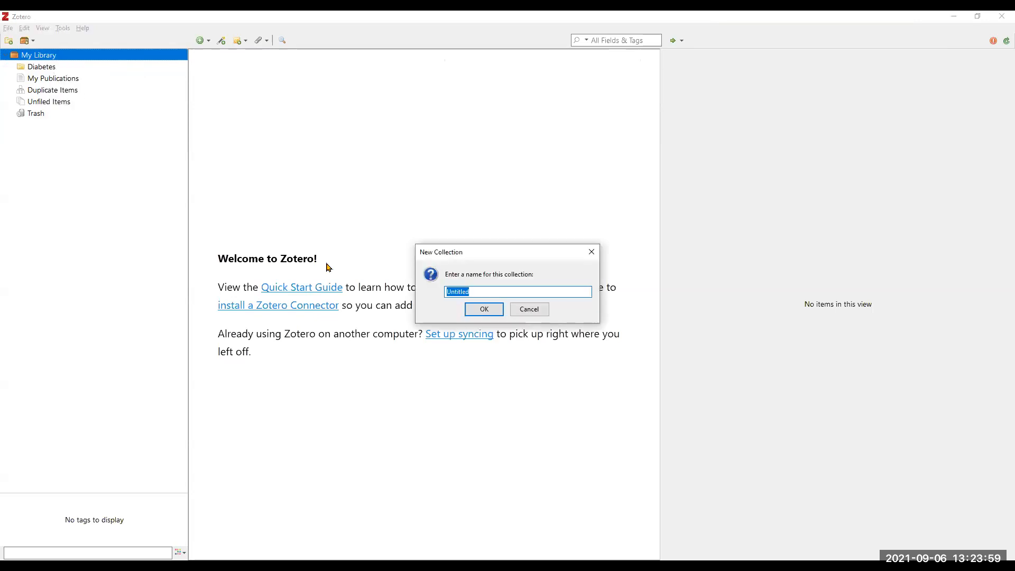
text(Asthma)
key(Return)
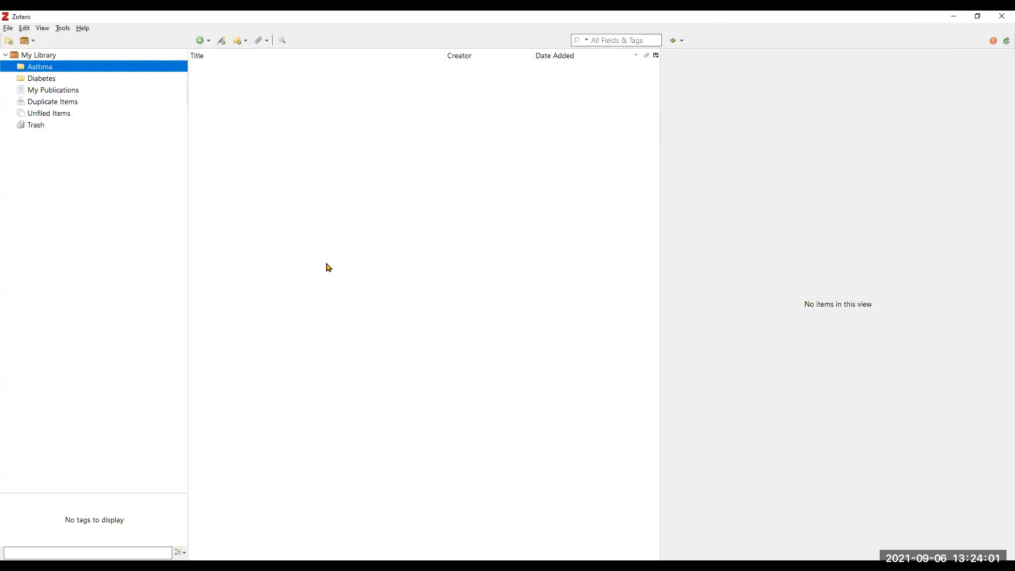
Step: Create a collection named "Teaching and Education" in My Library
click(46, 55)
right_click(46, 54)
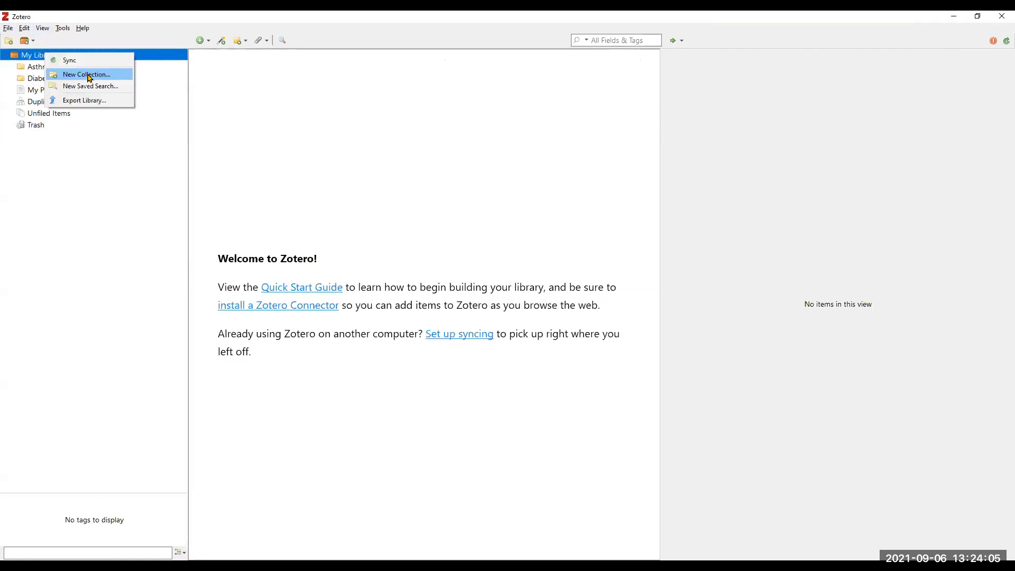
click(88, 74)
text(Tea)
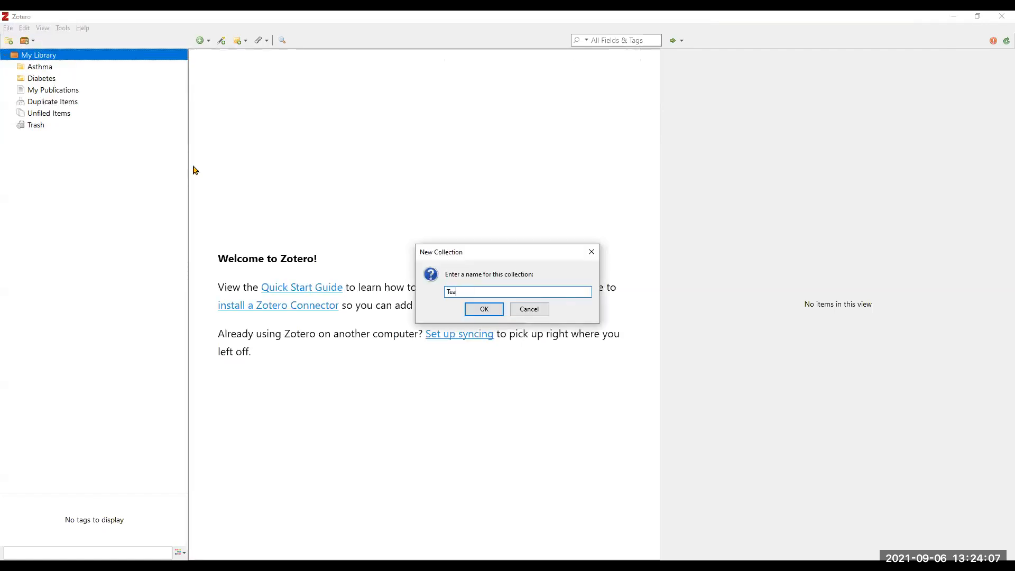
text(ching and Education)
key(Return)
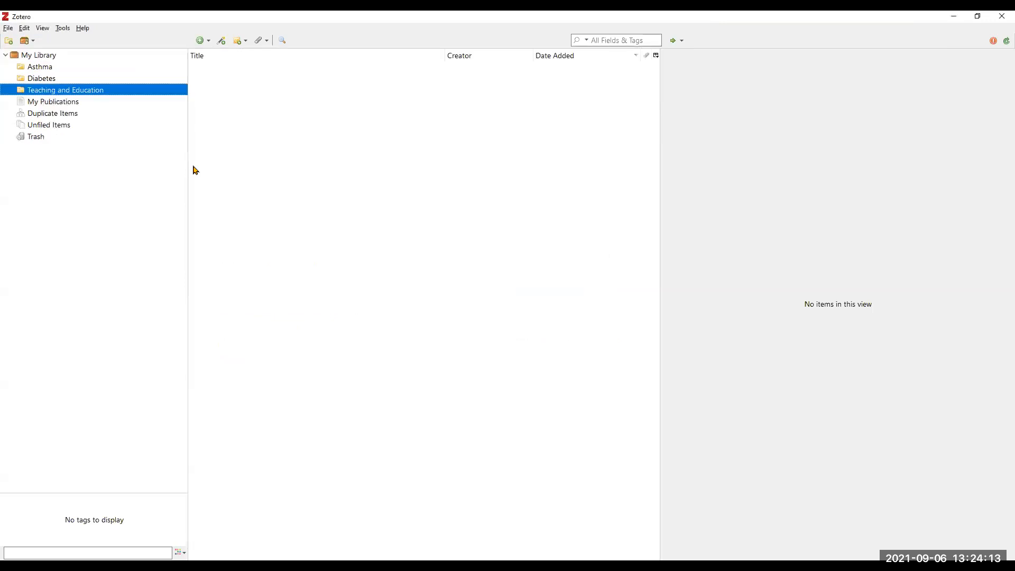
Step: Create a subcollection named "Undergraduate teaching" inside Teaching and Education
right_click(60, 96)
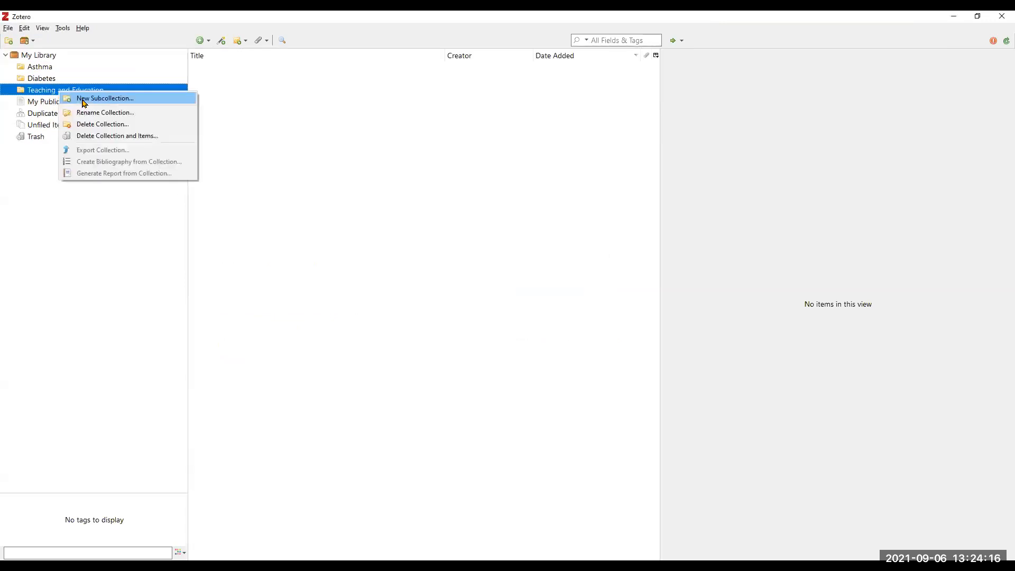
click(147, 102)
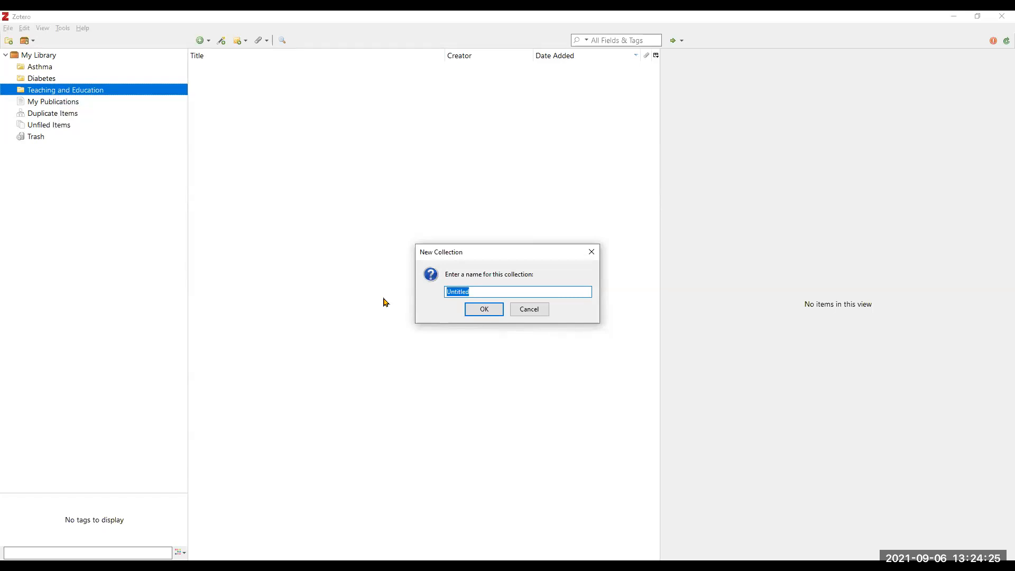
text(Undergraduate teaching)
key(Return)
Step: Create a subcollection named "Graduate teaching" inside Teaching and Education
right_click(50, 90)
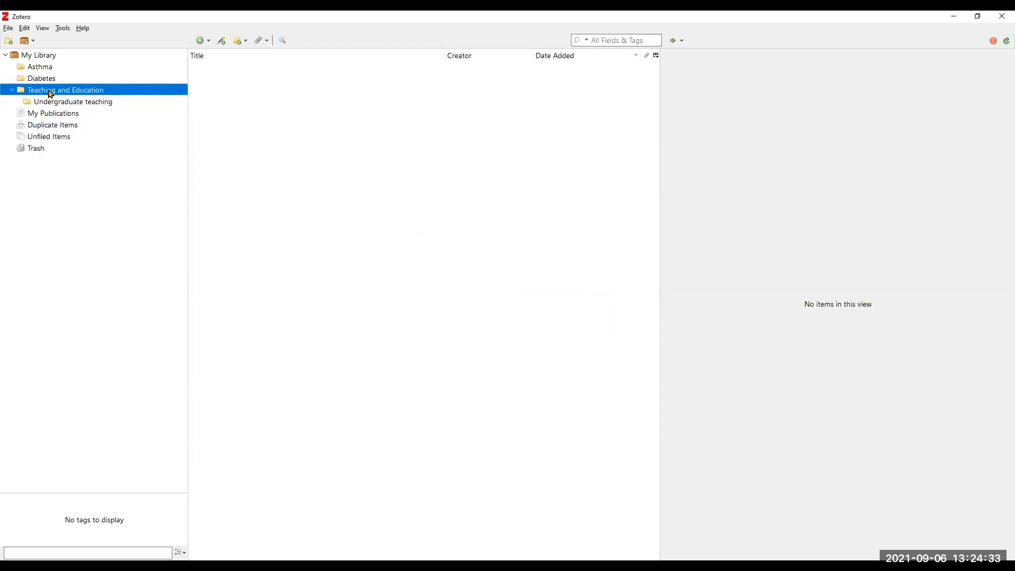
click(87, 98)
text(Graduate teaching)
key(Return)
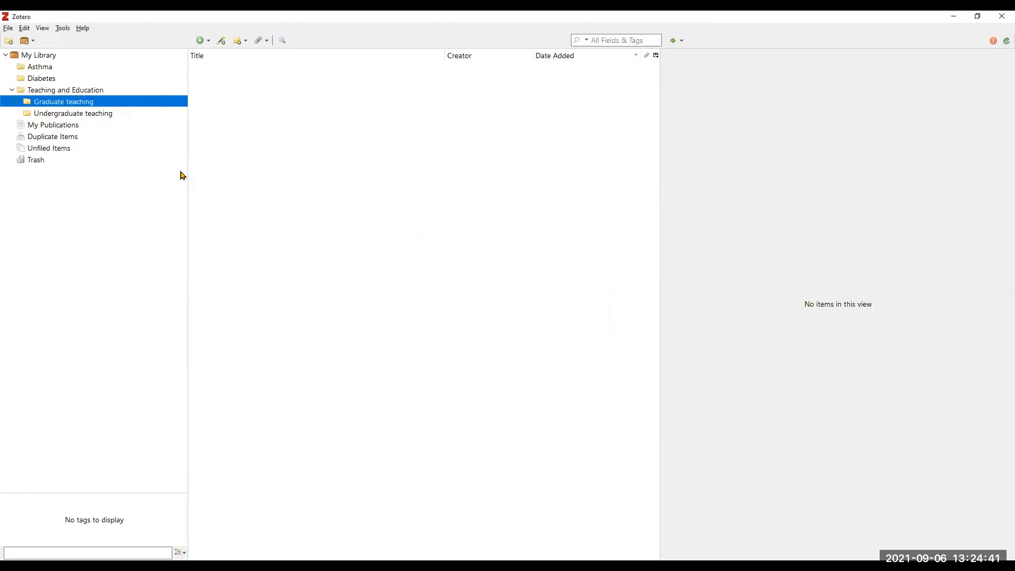
Step: Create a subcollection named "Teaching studies done in UAE" inside Teaching and Education
click(92, 94)
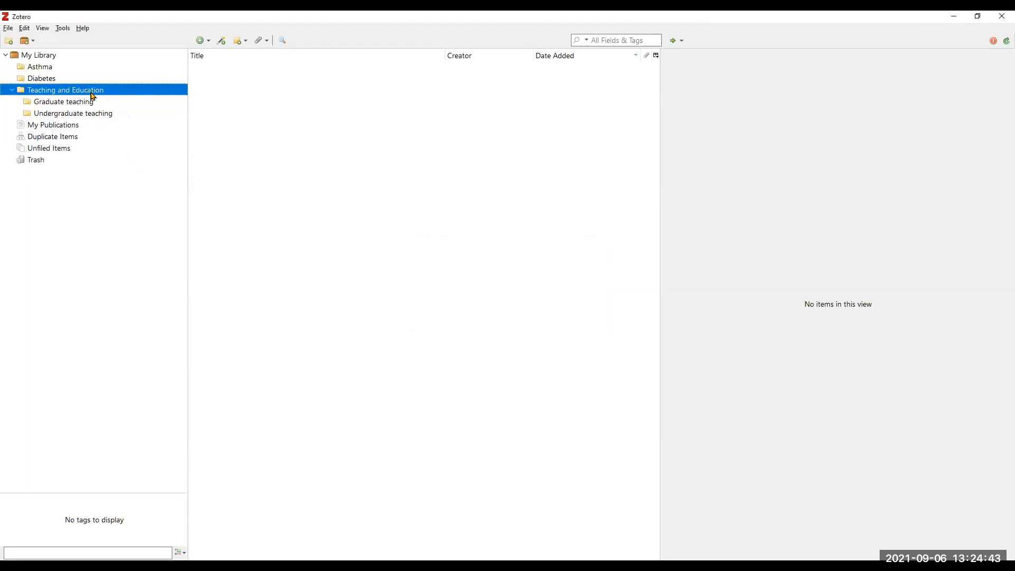
right_click(92, 97)
click(133, 100)
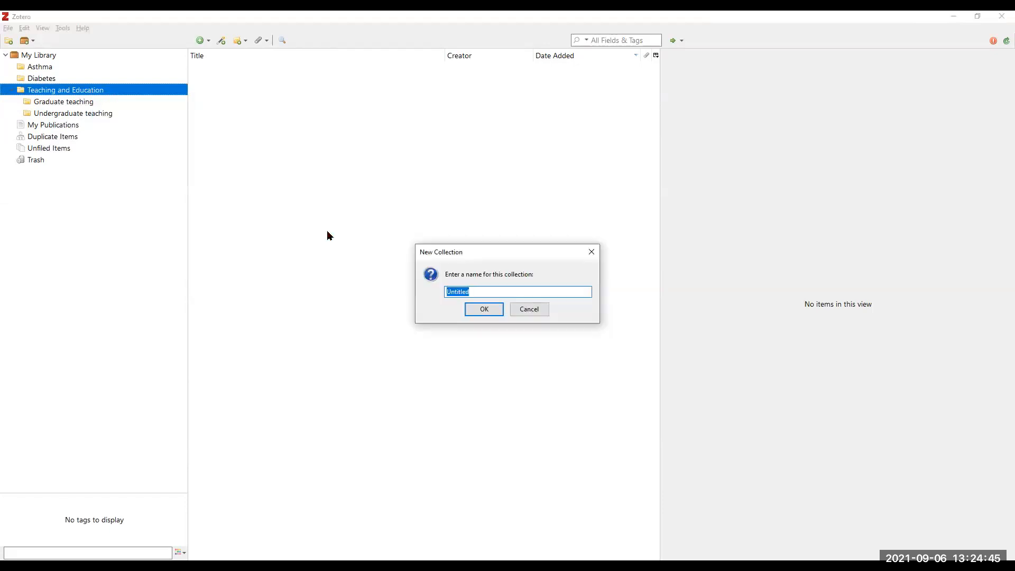
text(TEac)
key(BackSpace)
text(eaching studies done in UAE)
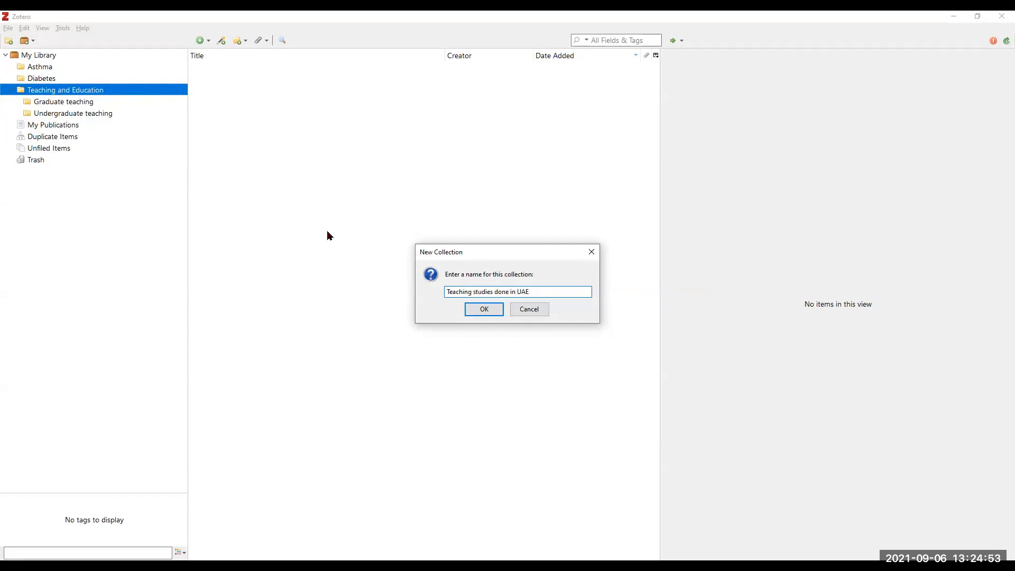
key(Return)
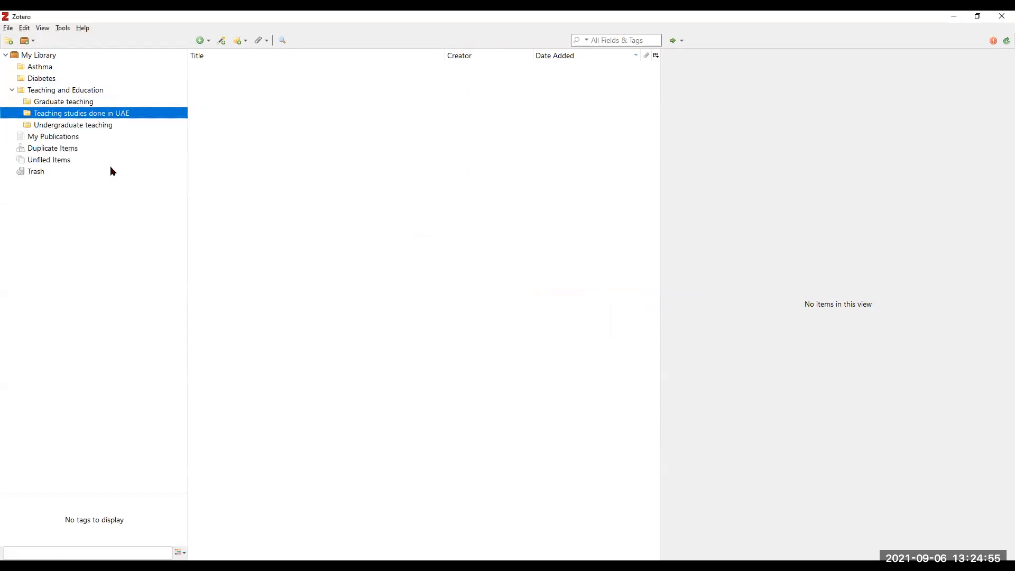
Step: View each of the three Teaching and Education subcollections, finishing on Graduate teaching
click(92, 126)
click(85, 112)
click(83, 102)
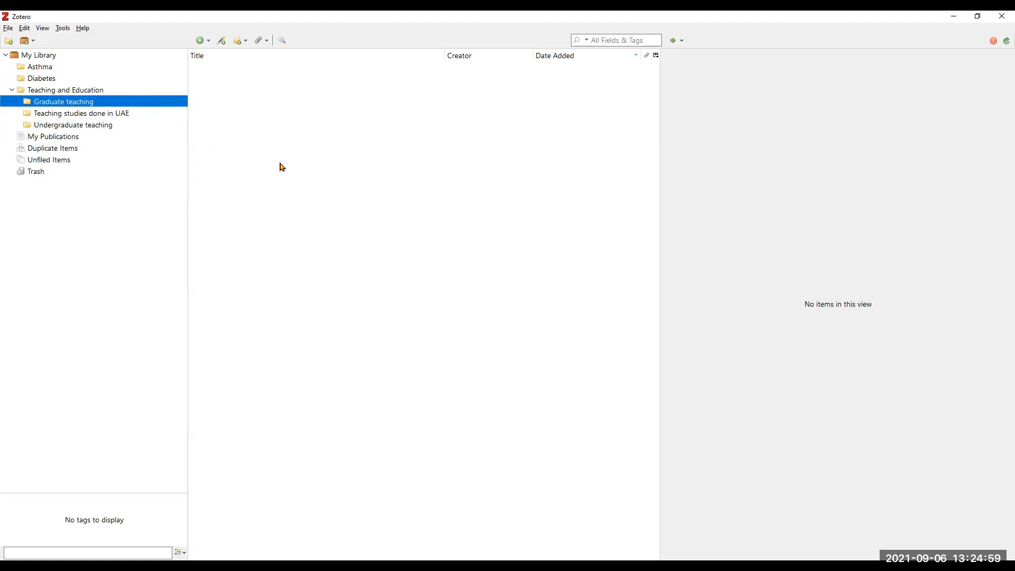
click(400, 108)
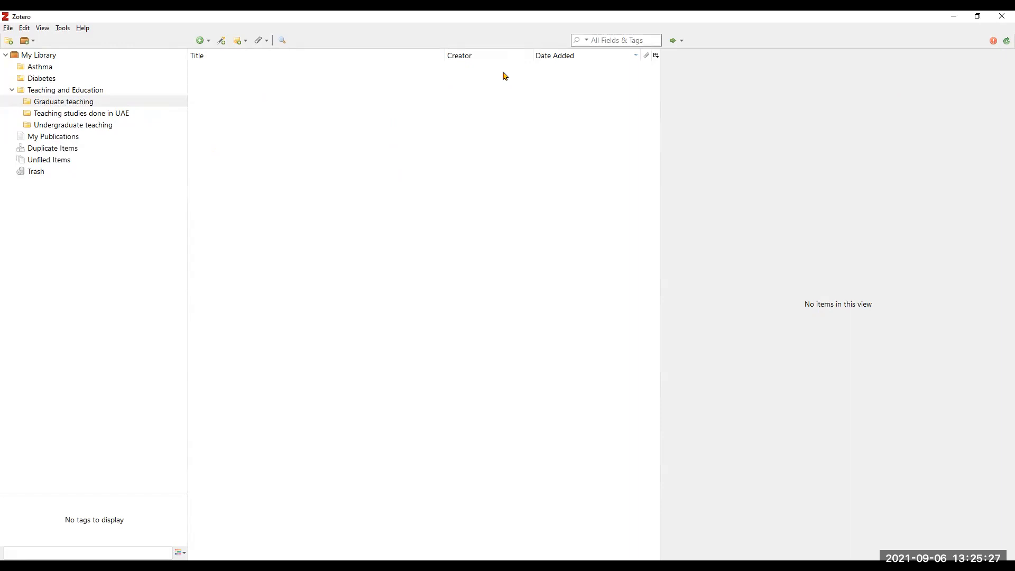
Step: Switch to Firefox and look over Zotero's download page and its documentation index
key(alt+Tab)
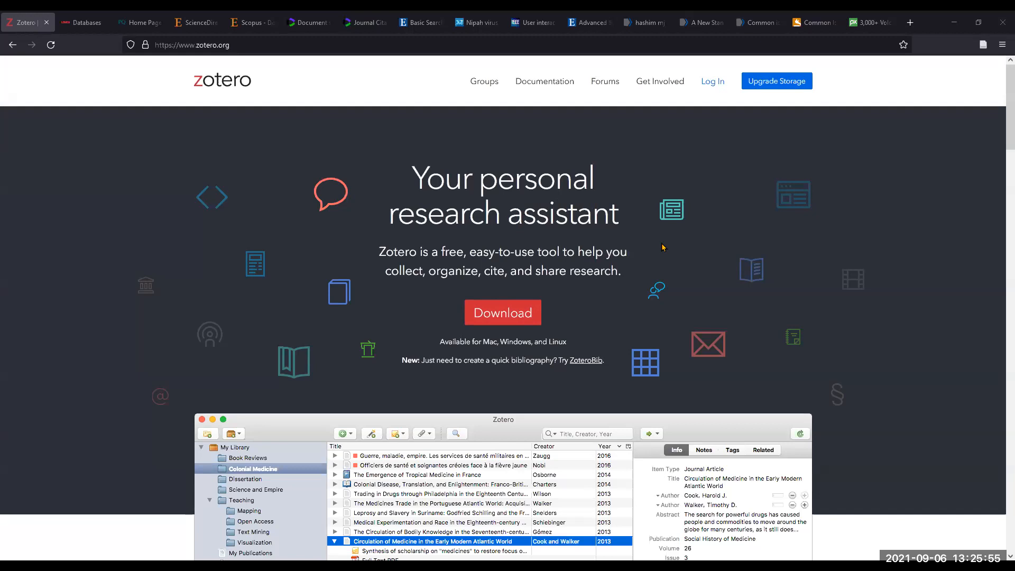
click(511, 312)
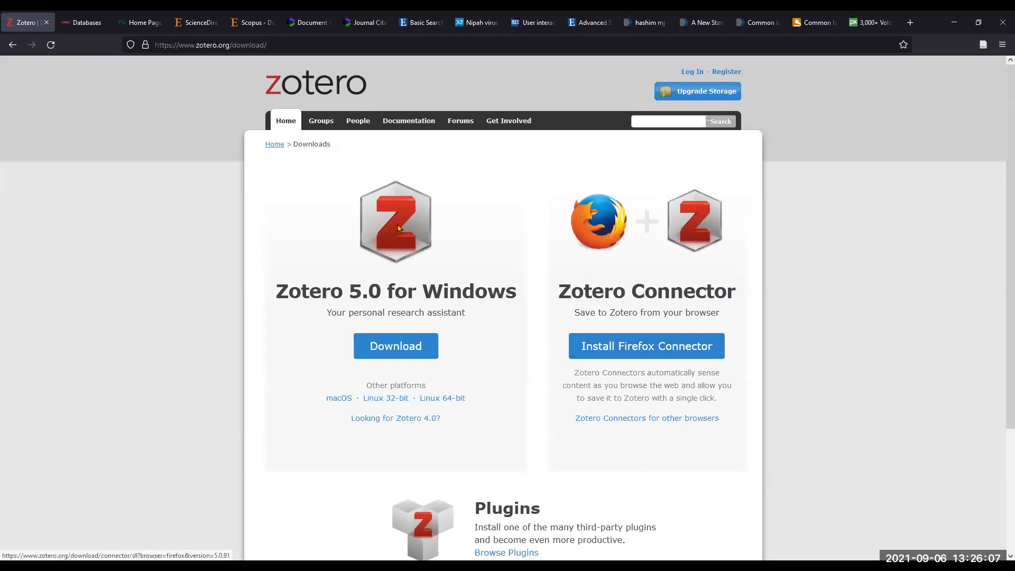
click(406, 124)
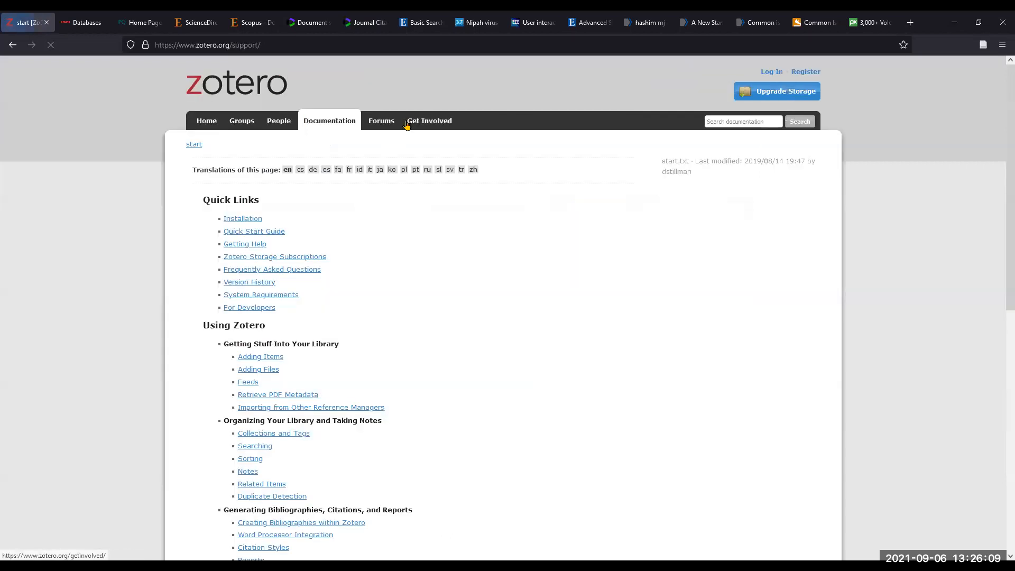
scroll(432, 332, down, 5)
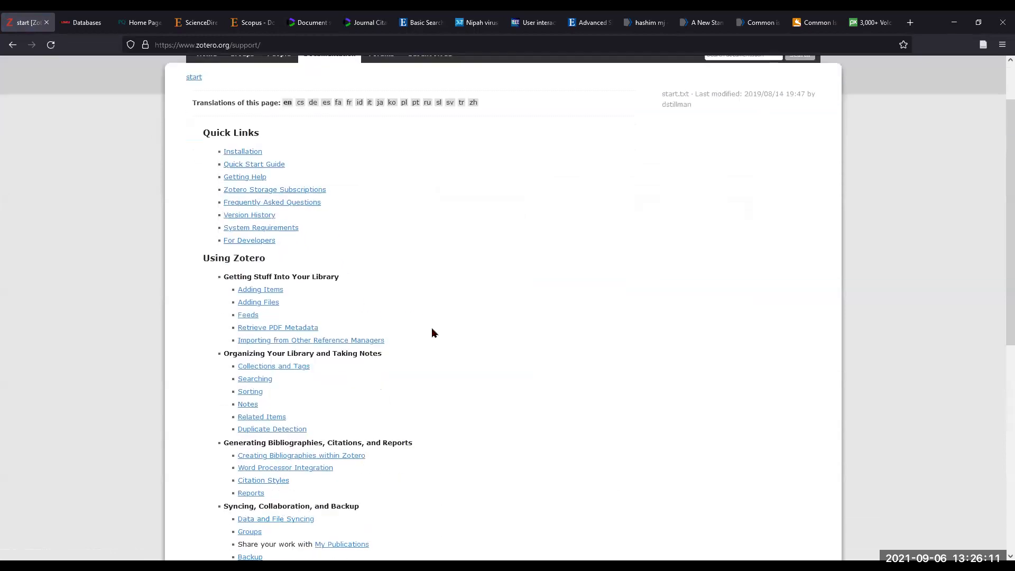
scroll(432, 332, down, 3)
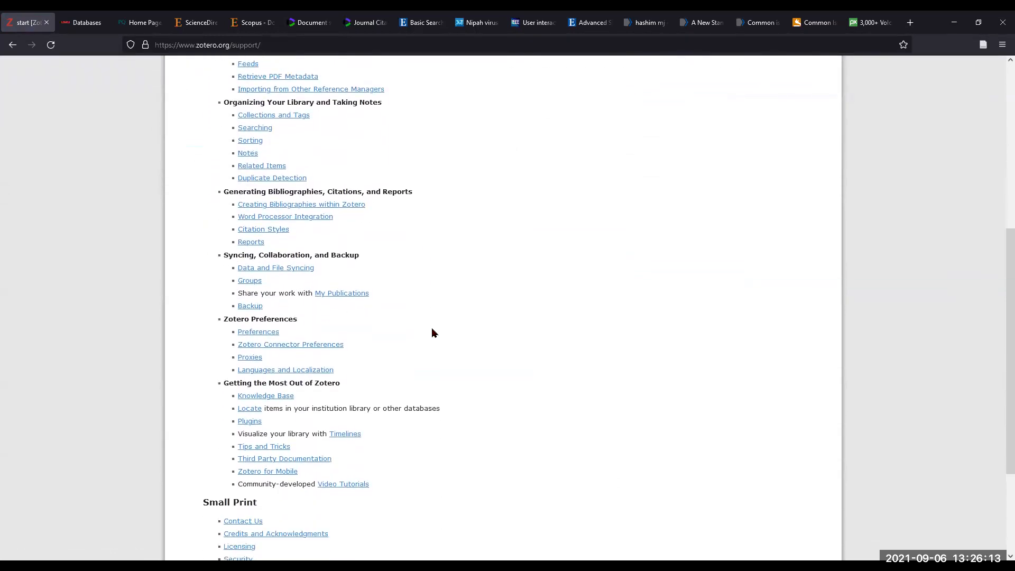
scroll(497, 319, up, 8)
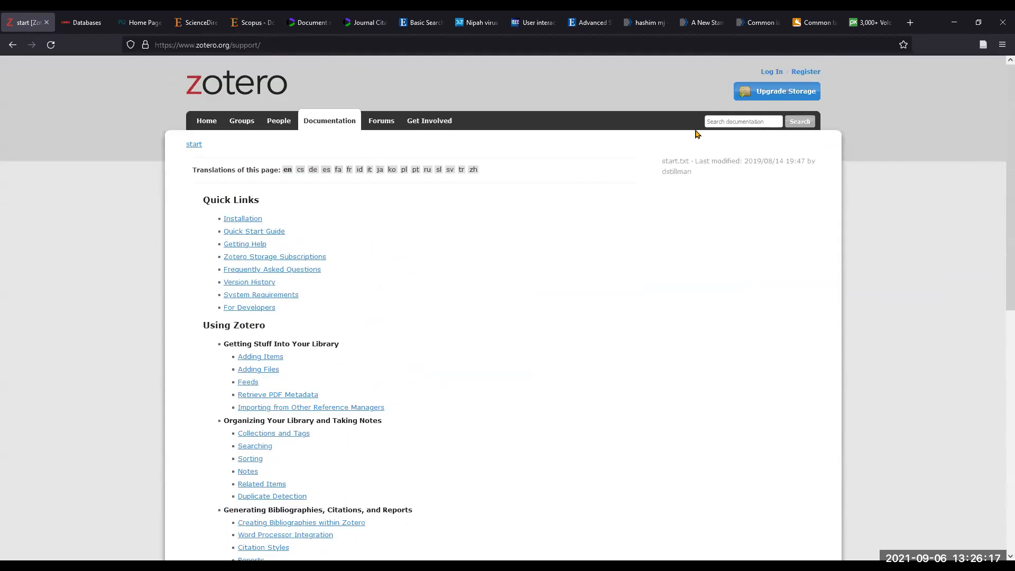
click(712, 121)
Step: Go to the already open UAEU library databases page and browse its alphabetical database list backwards from W towards P
click(91, 27)
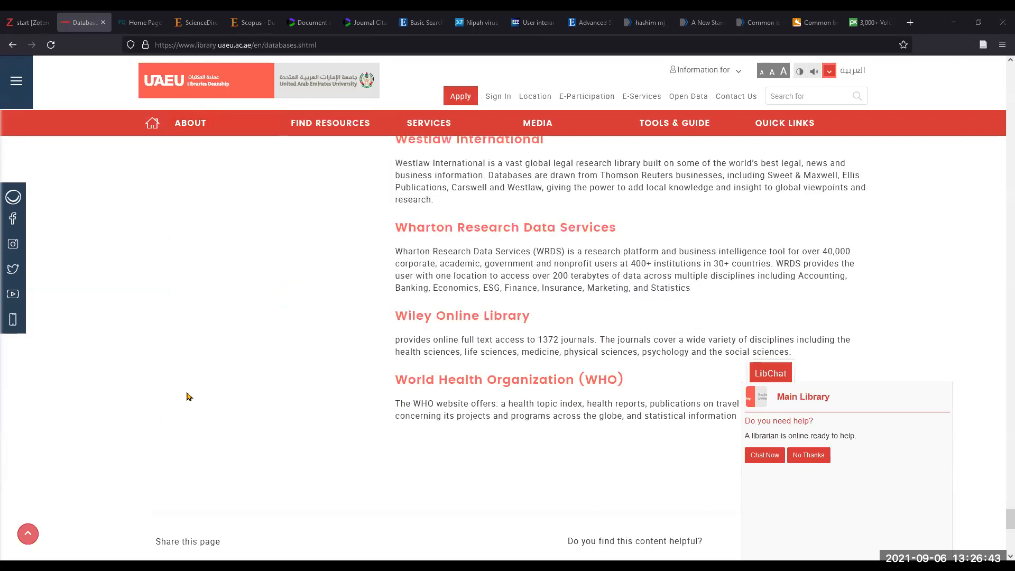
scroll(512, 338, up, 4)
scroll(341, 309, up, 7)
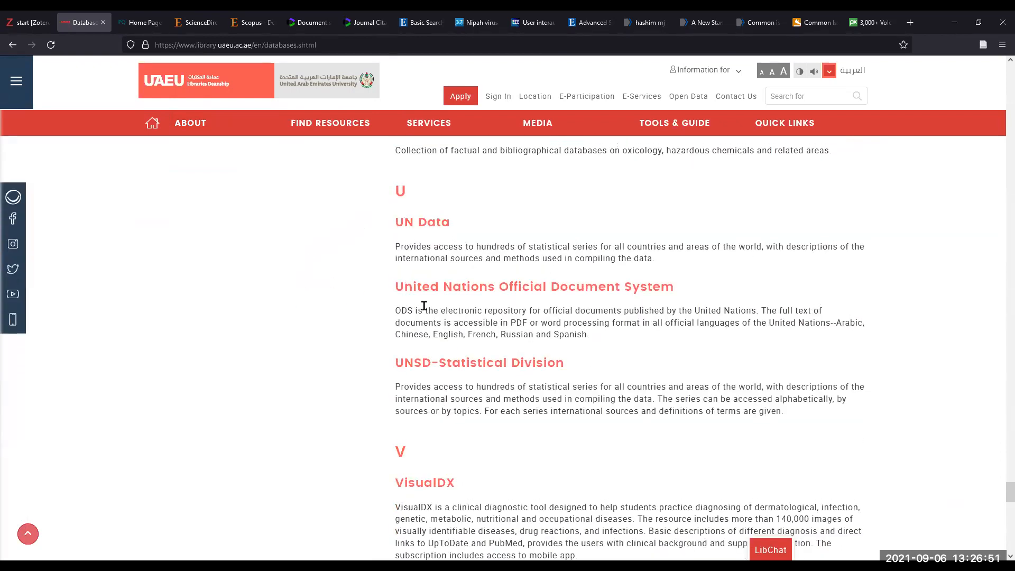
scroll(503, 315, up, 6)
scroll(504, 320, up, 9)
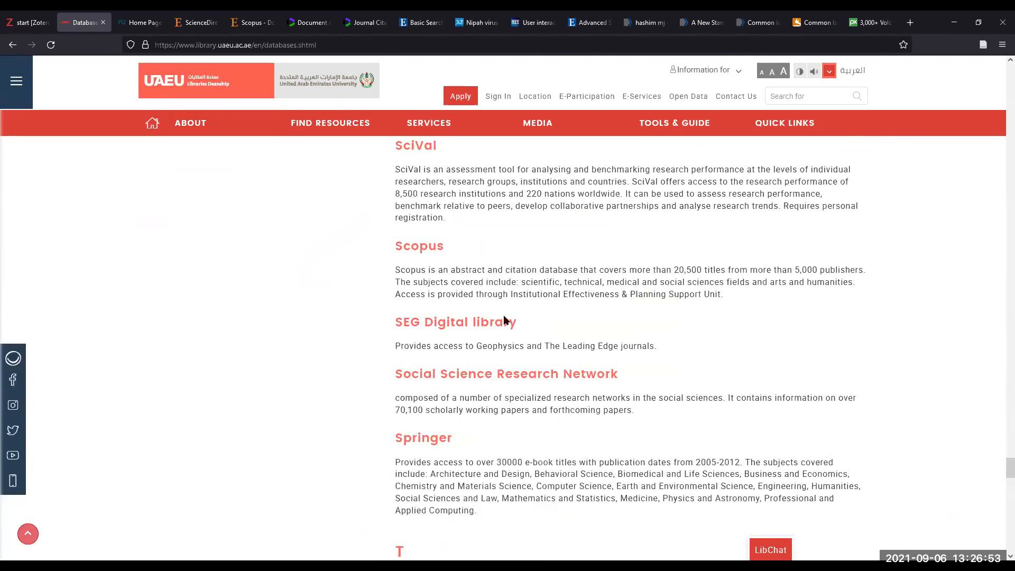
scroll(503, 315, up, 8)
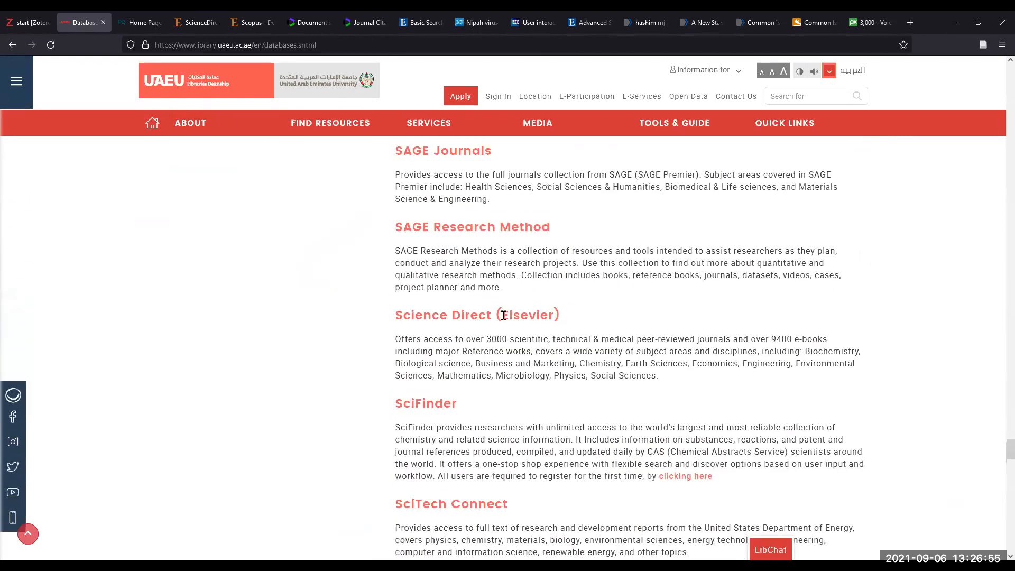
scroll(503, 315, up, 2)
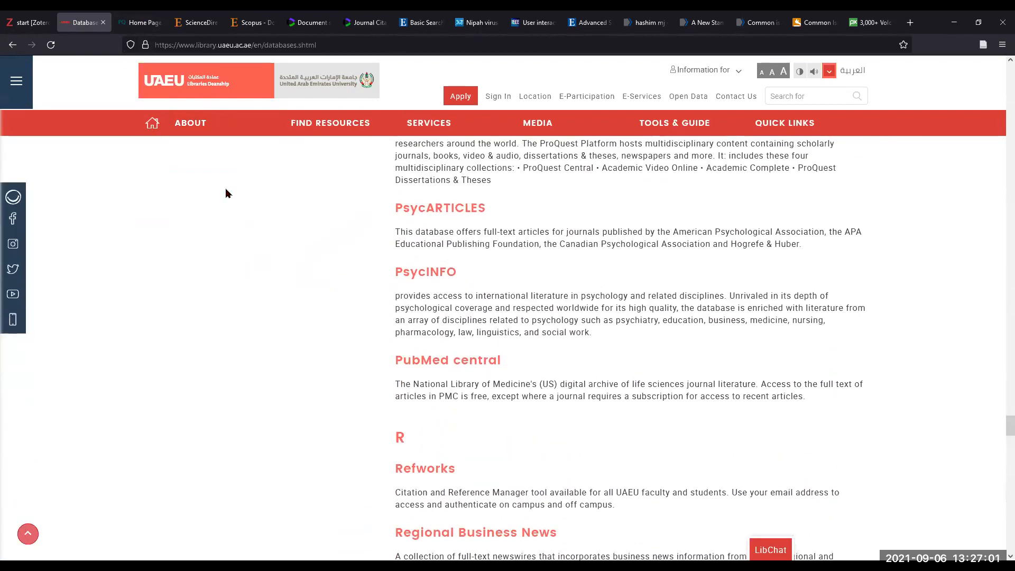
Step: Go to the open ProQuest One Academic page and try to search it for "teaching medical students"
click(140, 22)
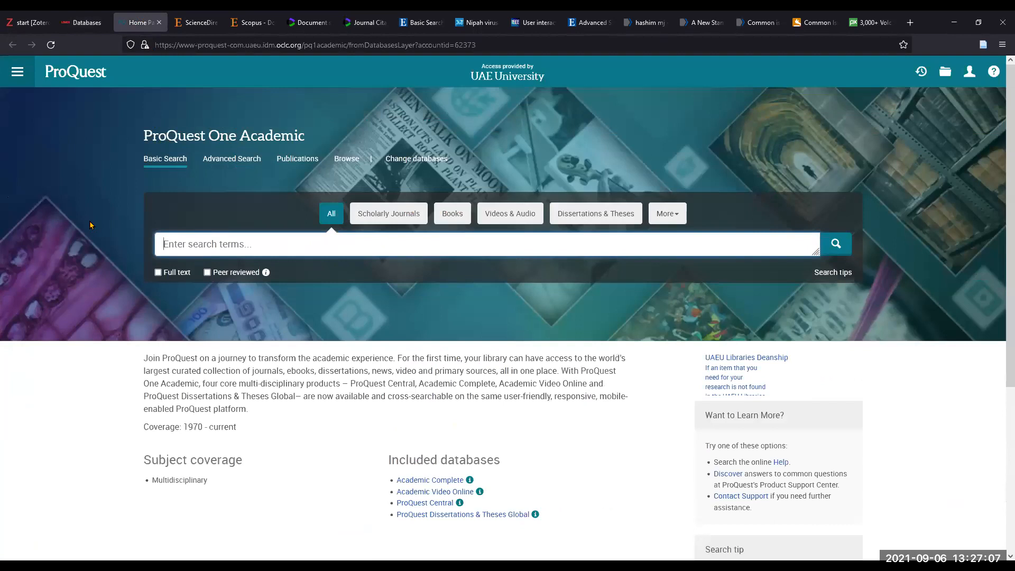
text(teaching medical)
text(dents)
key(Return)
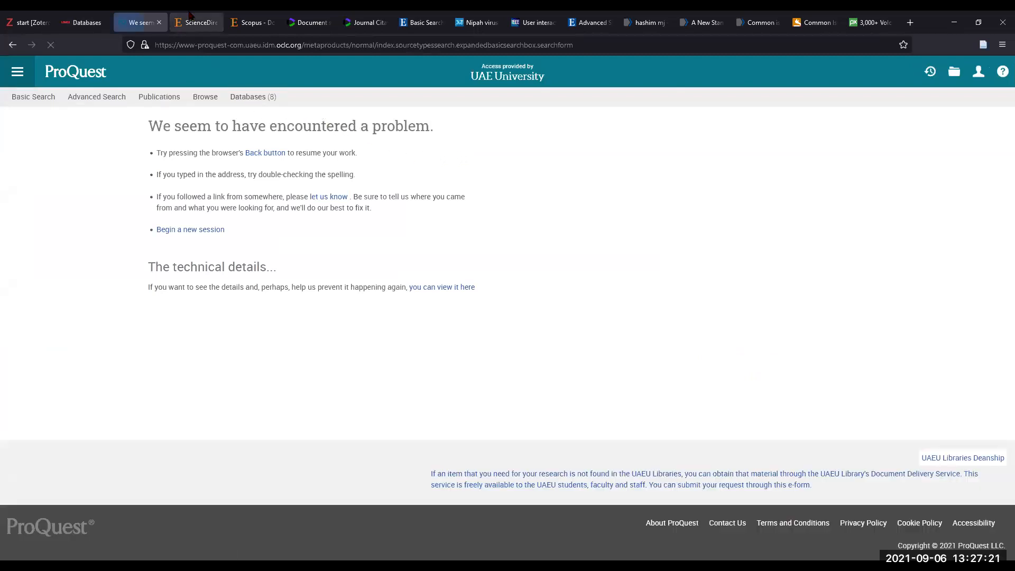
Step: Go to the open Scopus page and search article titles, abstracts and keywords for "teaching medical students"
click(236, 22)
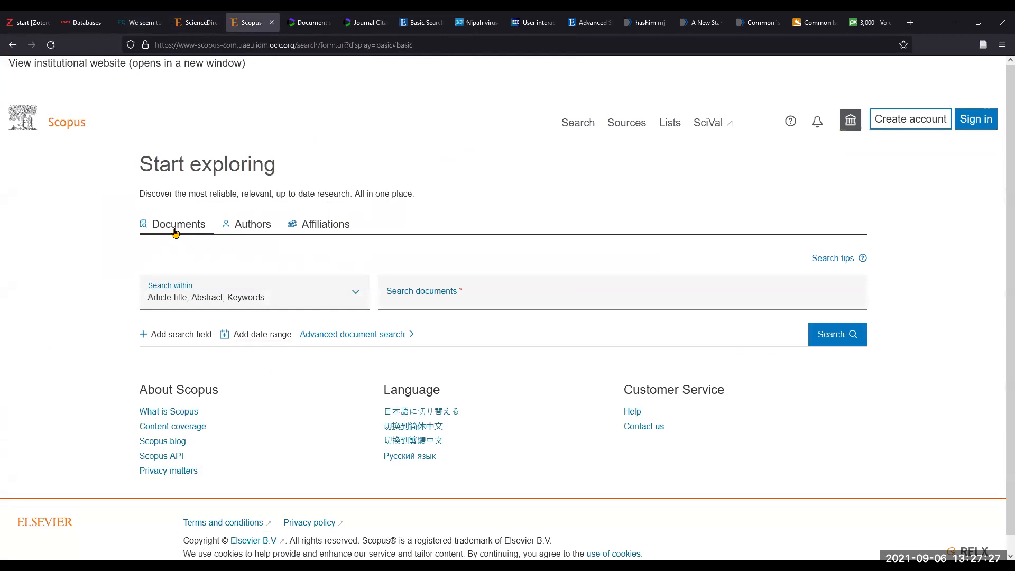
click(576, 122)
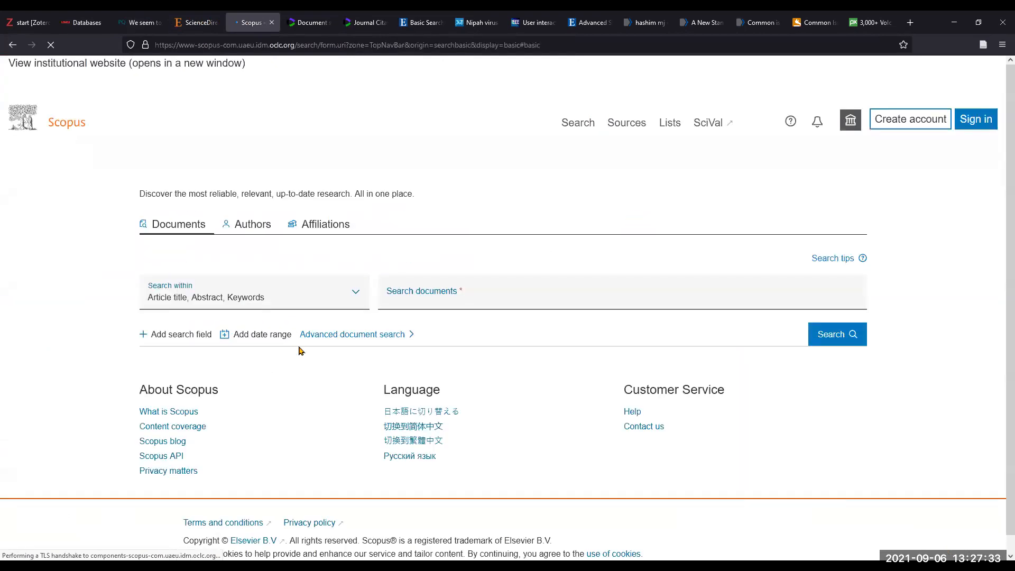
click(221, 301)
click(388, 294)
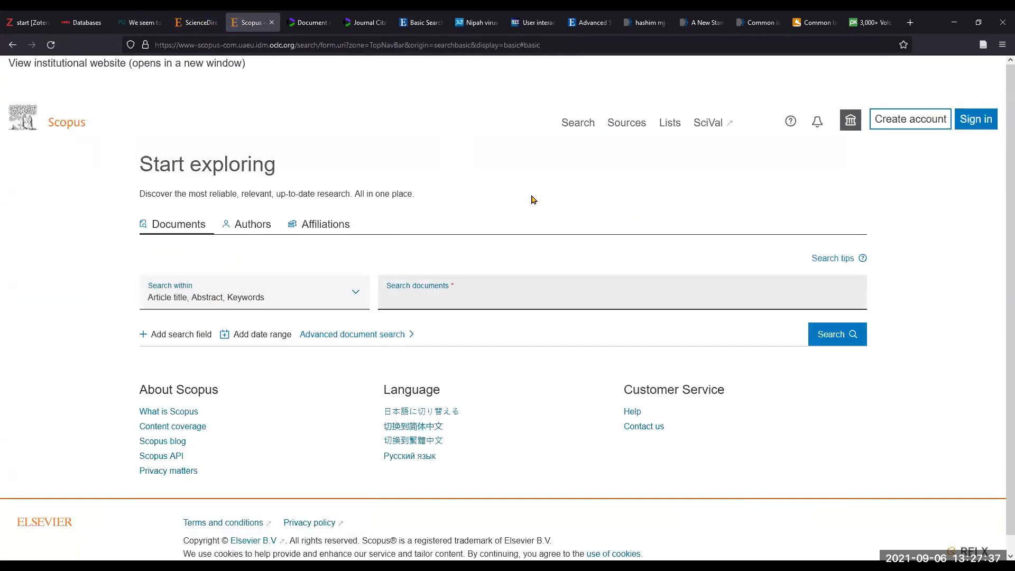
text(teaching medical students)
key(Return)
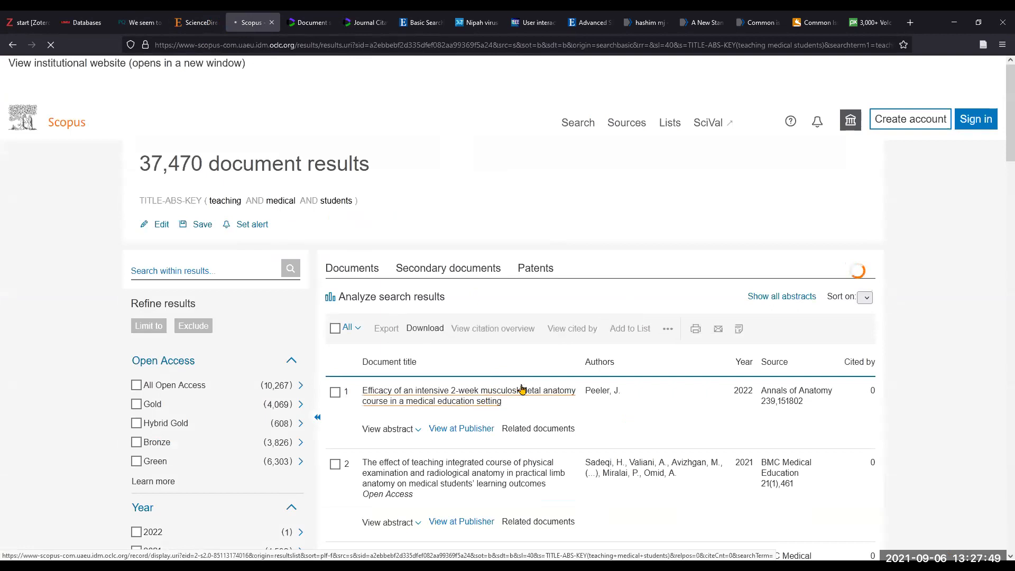
Step: Open the first Scopus result, "Efficacy of an intensive 2-week musculoskeletal anatomy course in a medical education setting", and save it to Zotero
scroll(569, 410, down, 2)
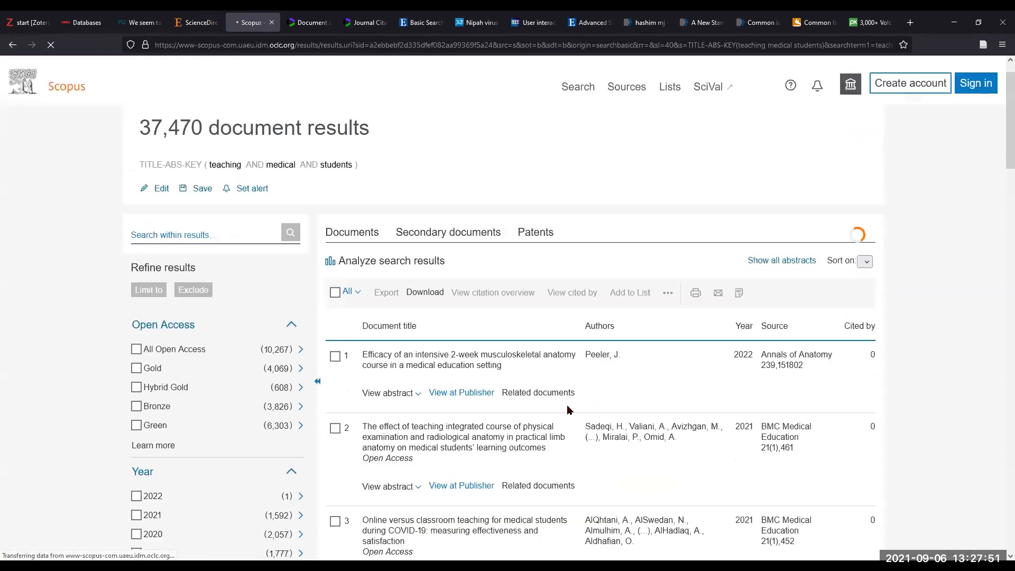
scroll(567, 410, up, 2)
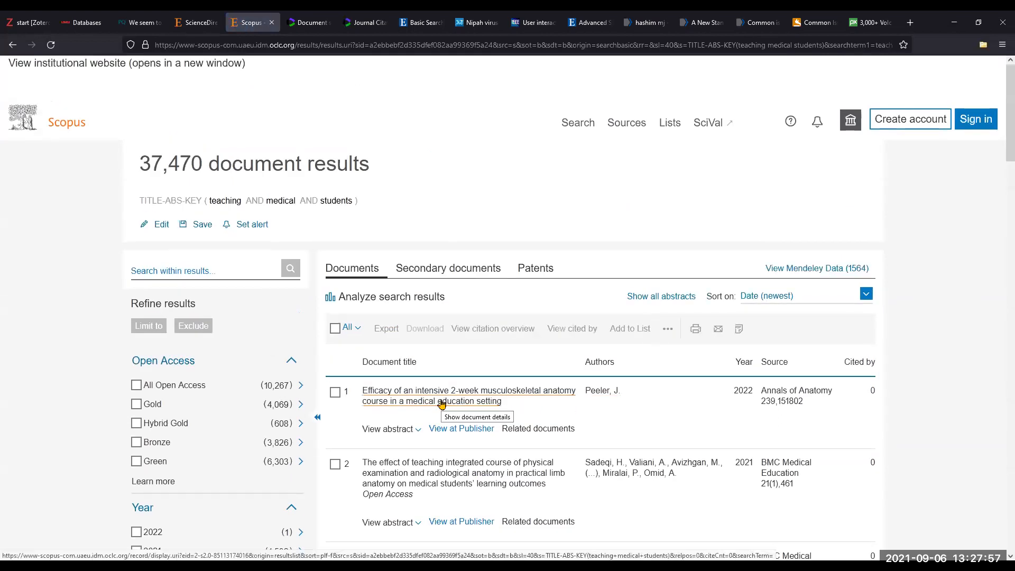
click(441, 402)
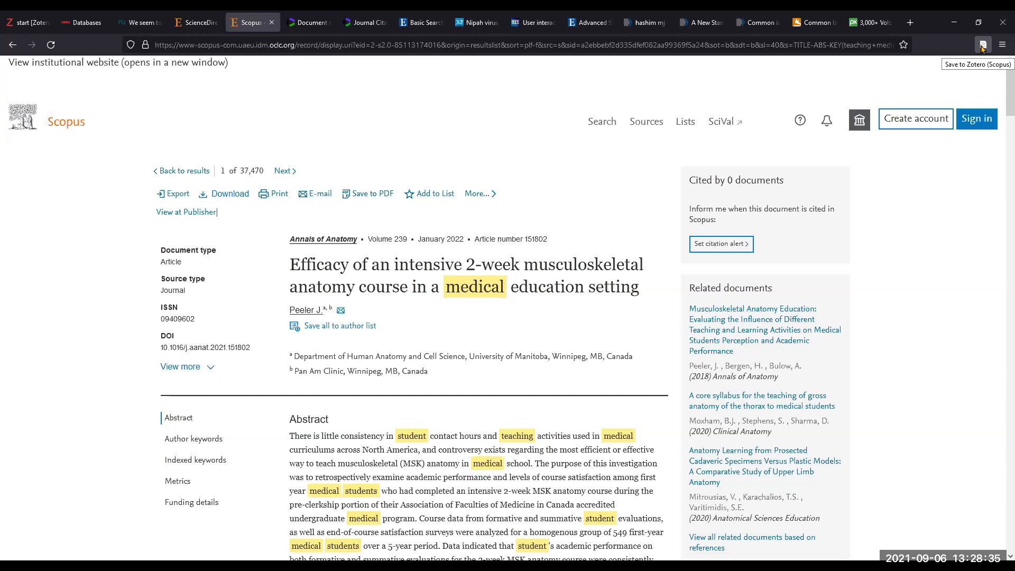
click(982, 45)
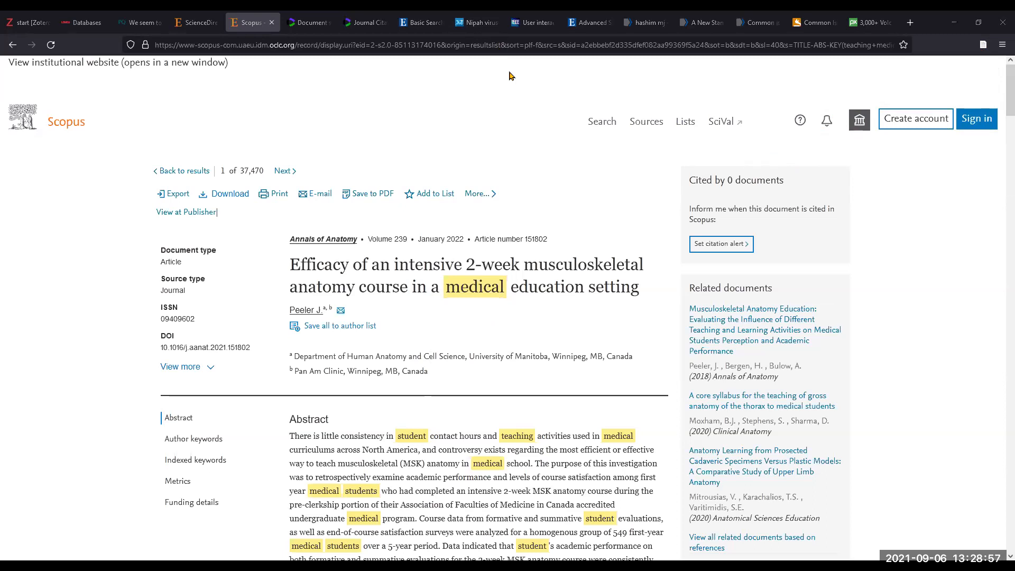
Step: Switch to Zotero and examine the saved anatomy course article in Graduate teaching, including its item type, title, author and abstract
key(alt+Tab)
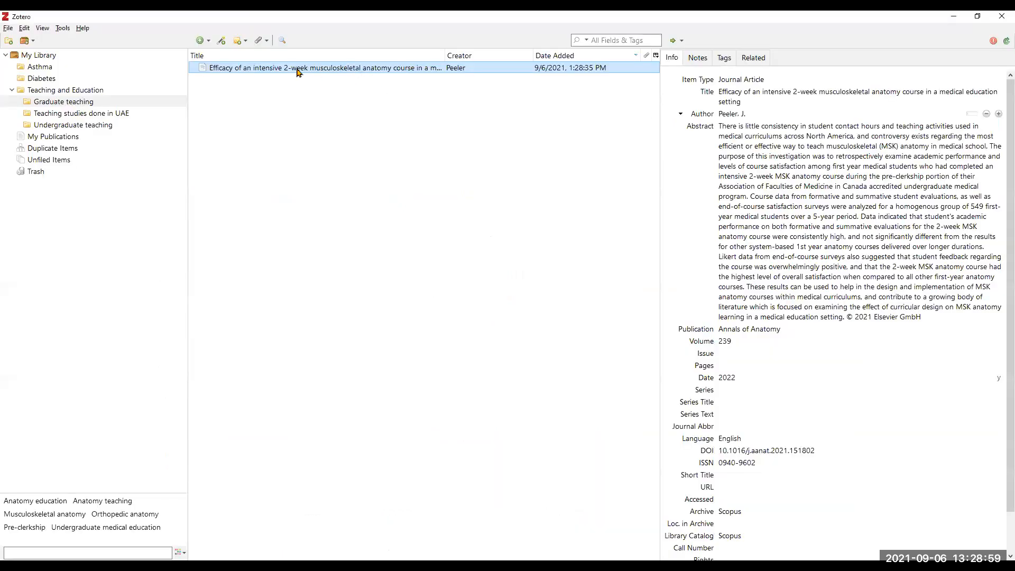
click(68, 101)
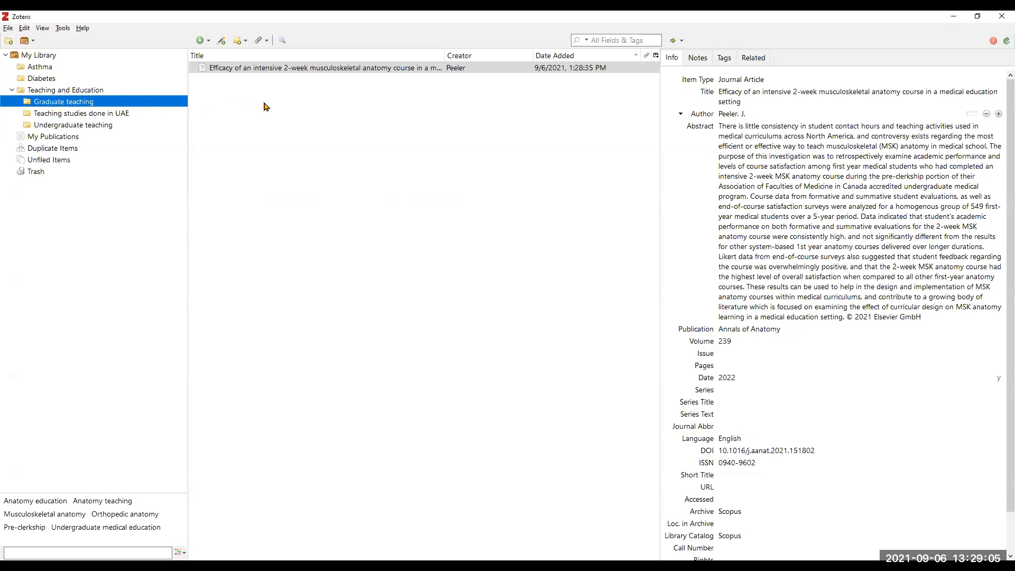
click(328, 70)
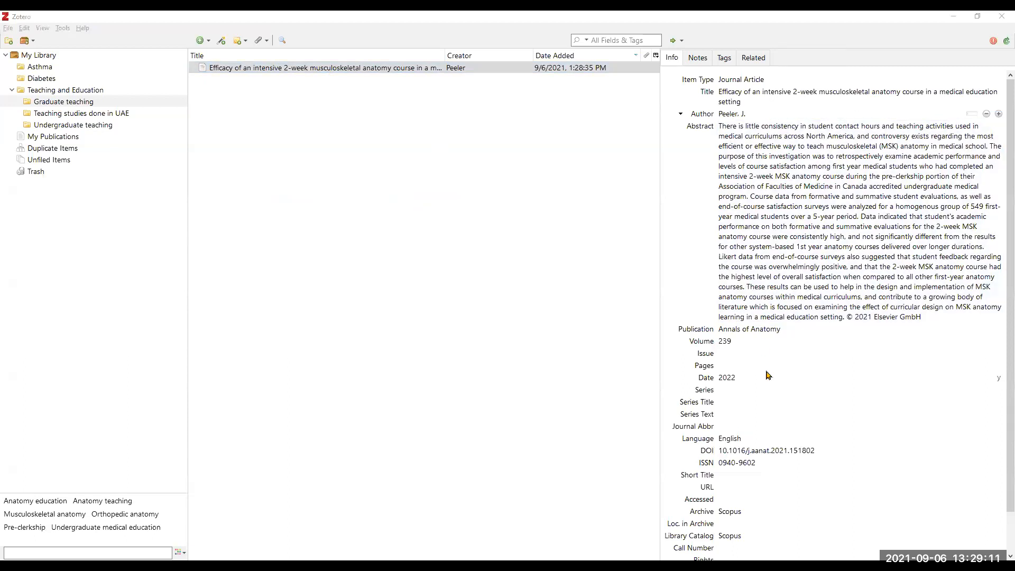
click(827, 251)
click(764, 100)
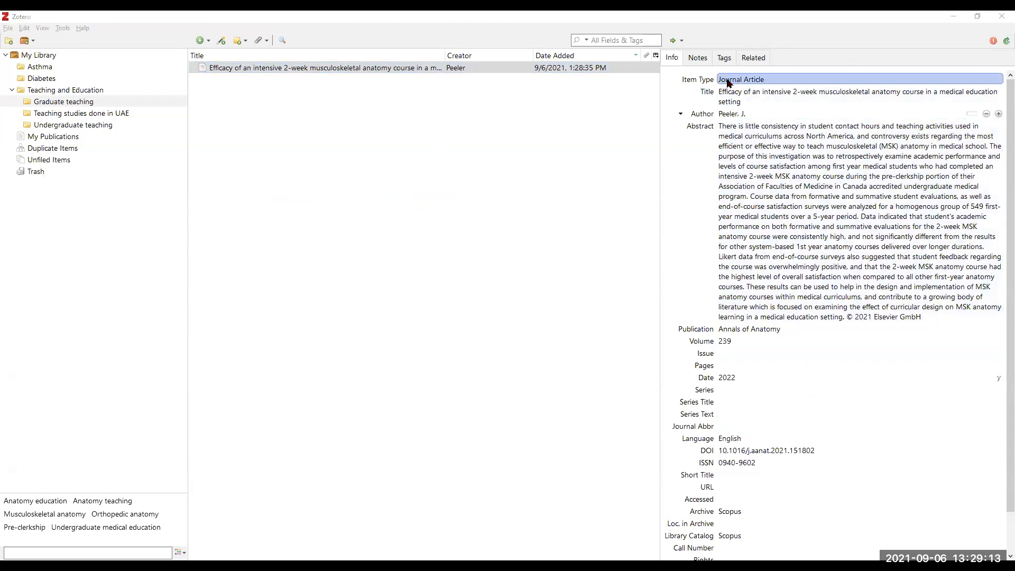
click(742, 101)
click(750, 114)
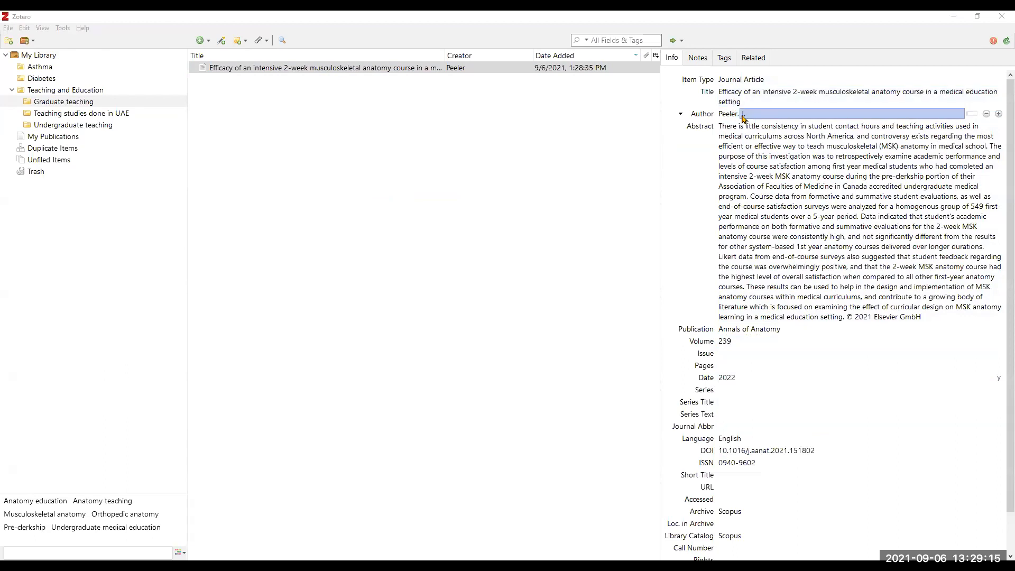
click(736, 130)
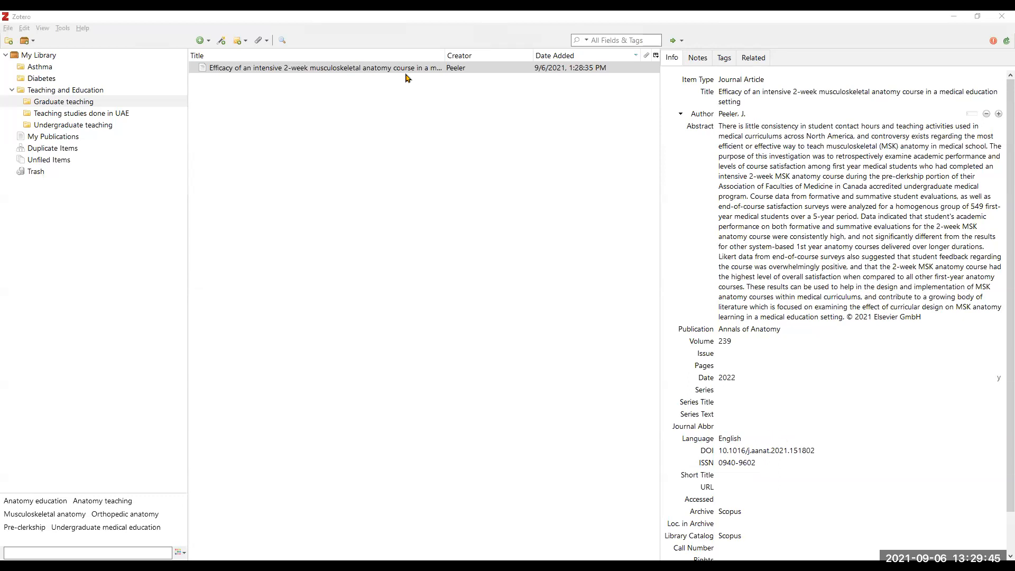
Step: Switch to Firefox and try to save the open PubMed article "Common issues in the care of sick neonates" to Zotero
key(alt+Tab)
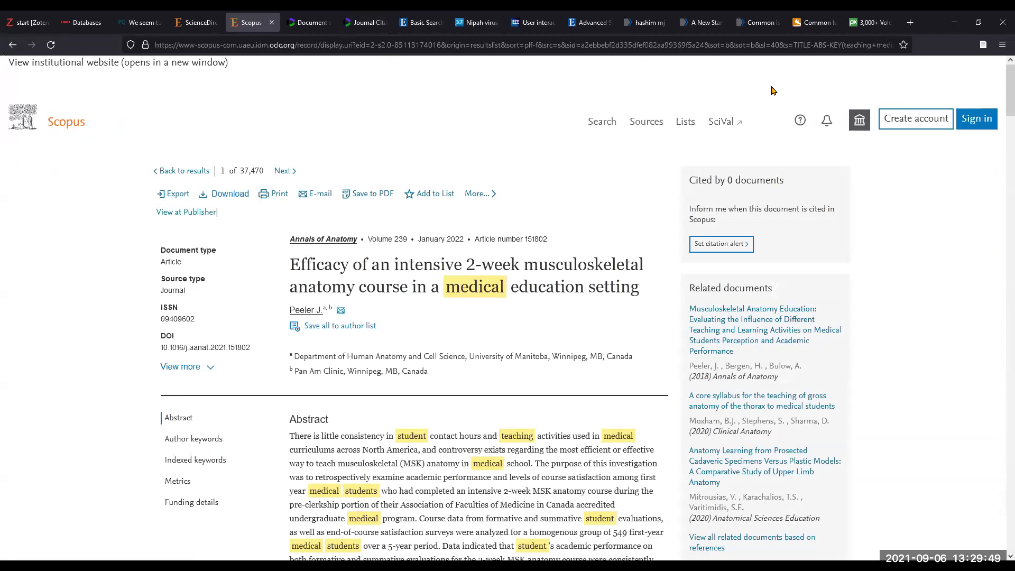
click(764, 27)
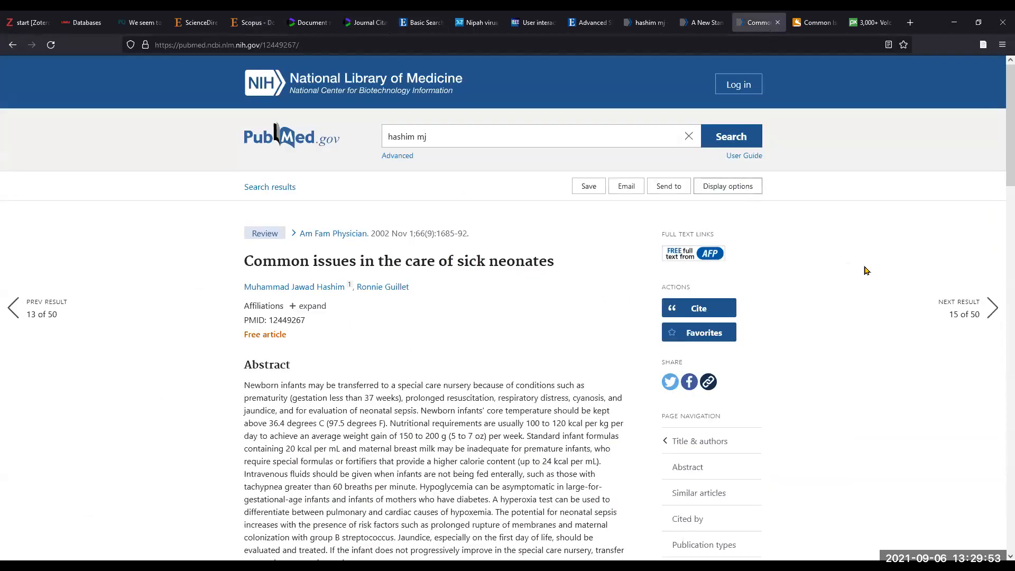
click(463, 139)
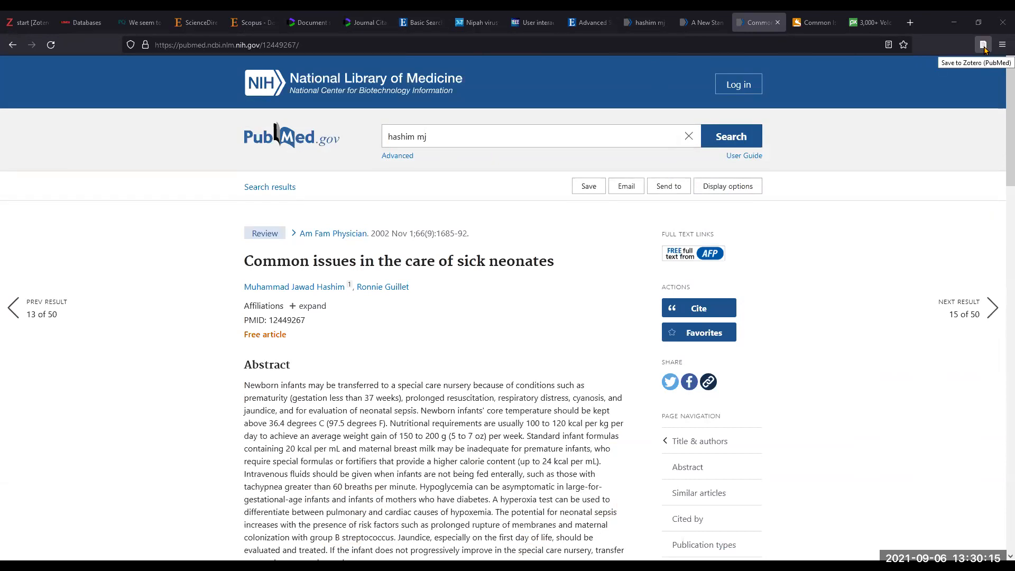
click(984, 45)
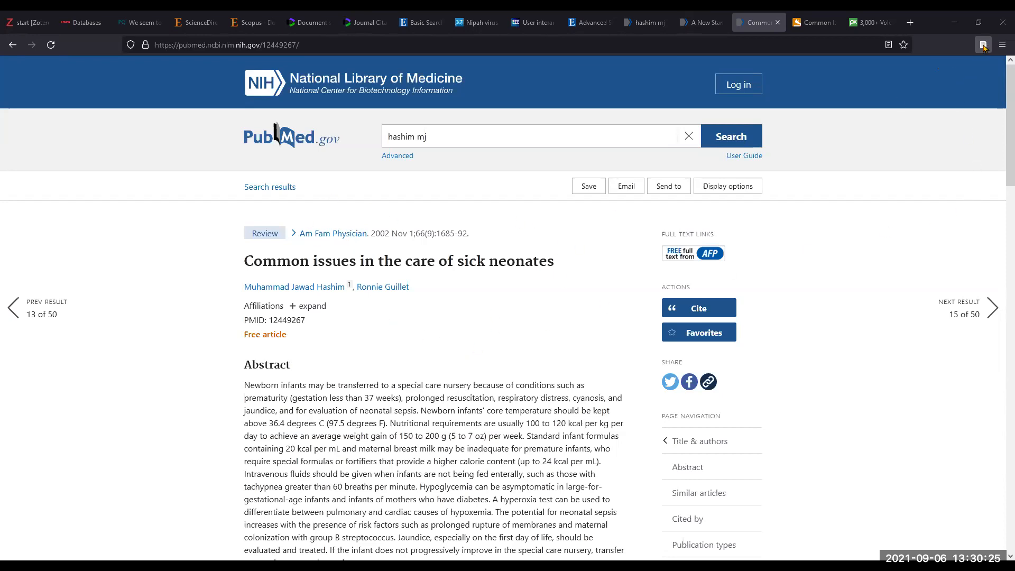
click(983, 45)
Step: Switch to Zotero and make My Library the active location for saving references, instead of the Graduate teaching subcollection
key(alt+Tab)
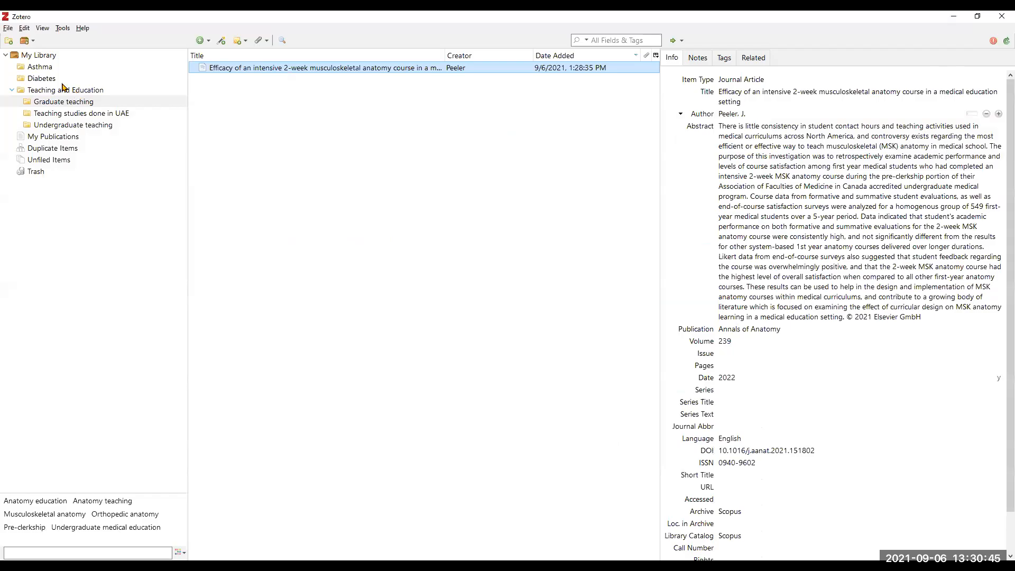
click(50, 57)
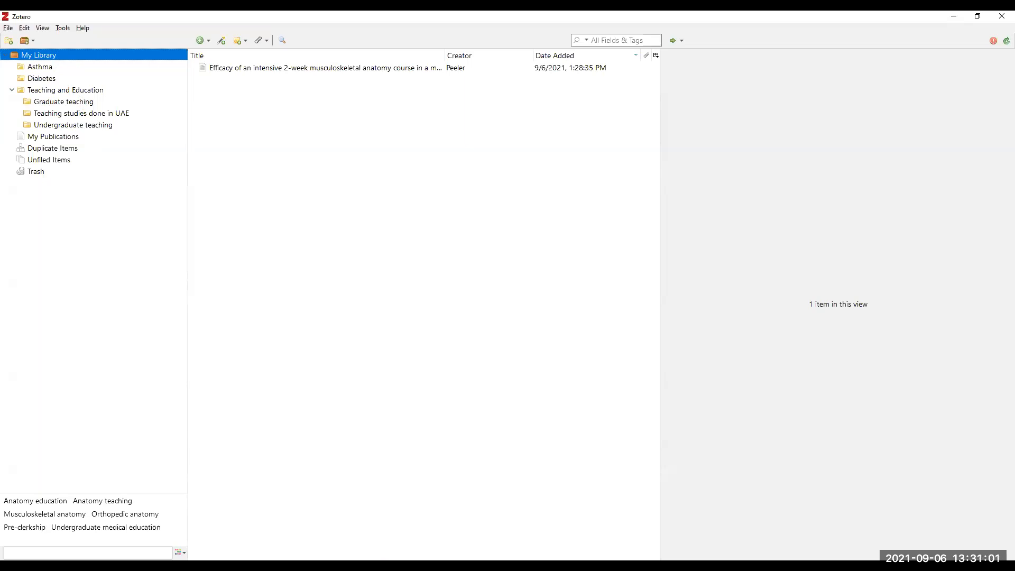
key(alt+Tab)
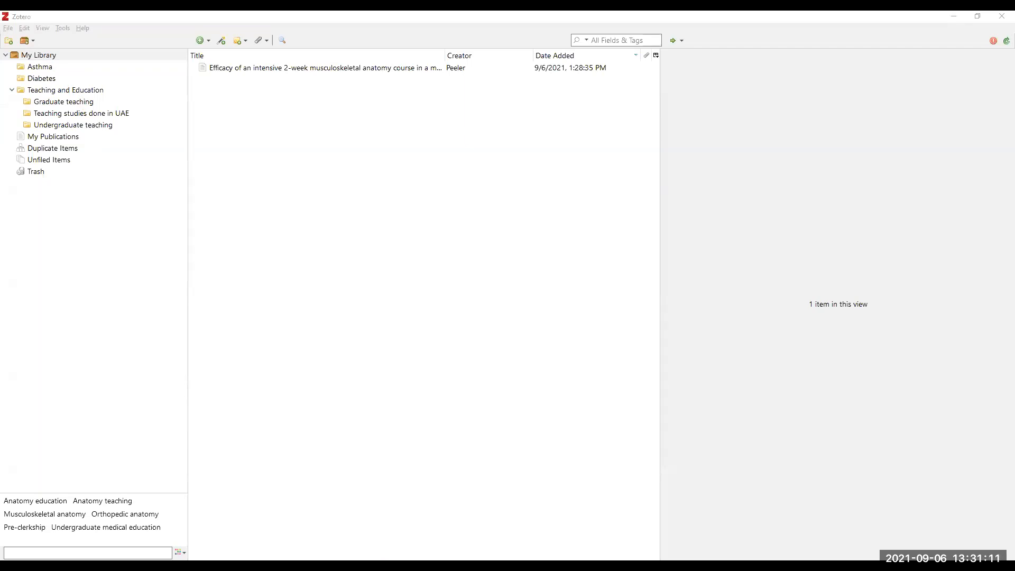
click(97, 58)
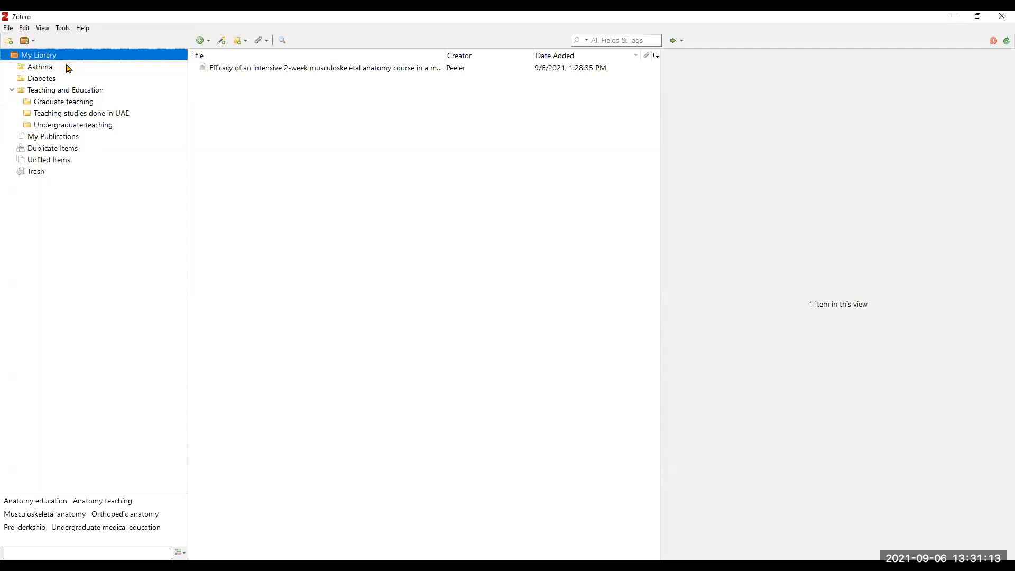
click(54, 69)
click(55, 58)
key(alt+Tab)
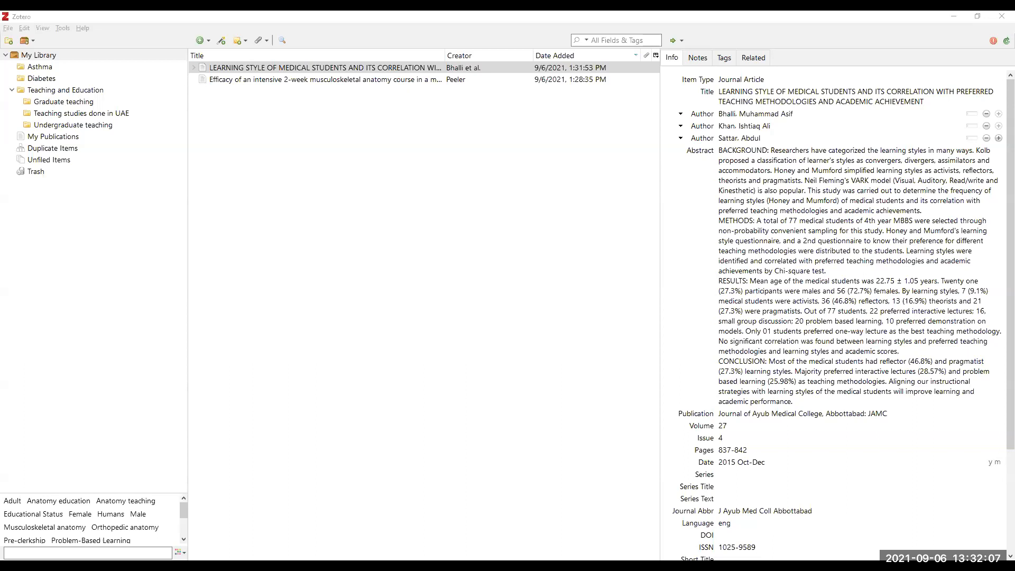
Step: Examine the details and abstract of the learning style of medical students article in My Library
click(361, 70)
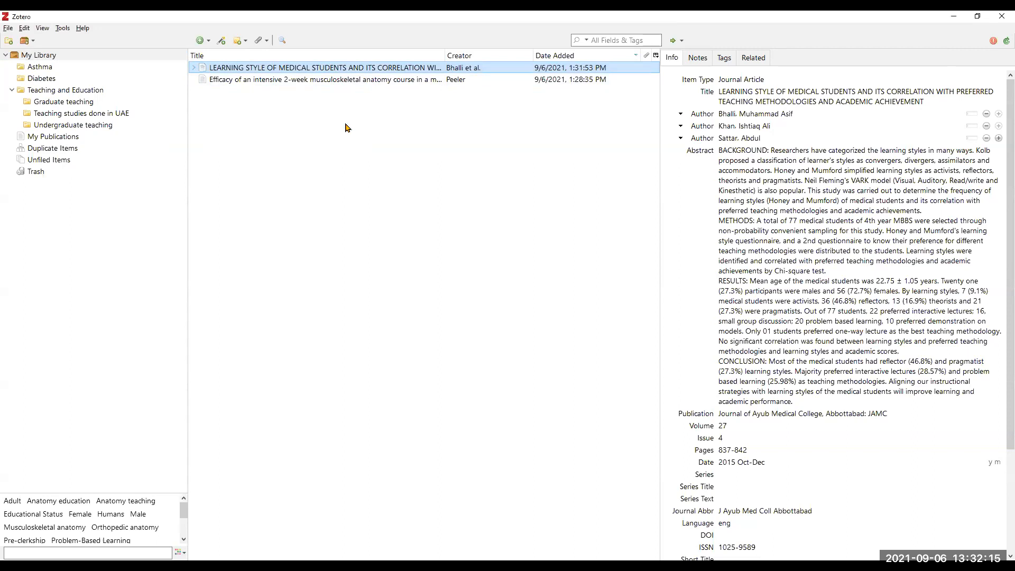
click(805, 217)
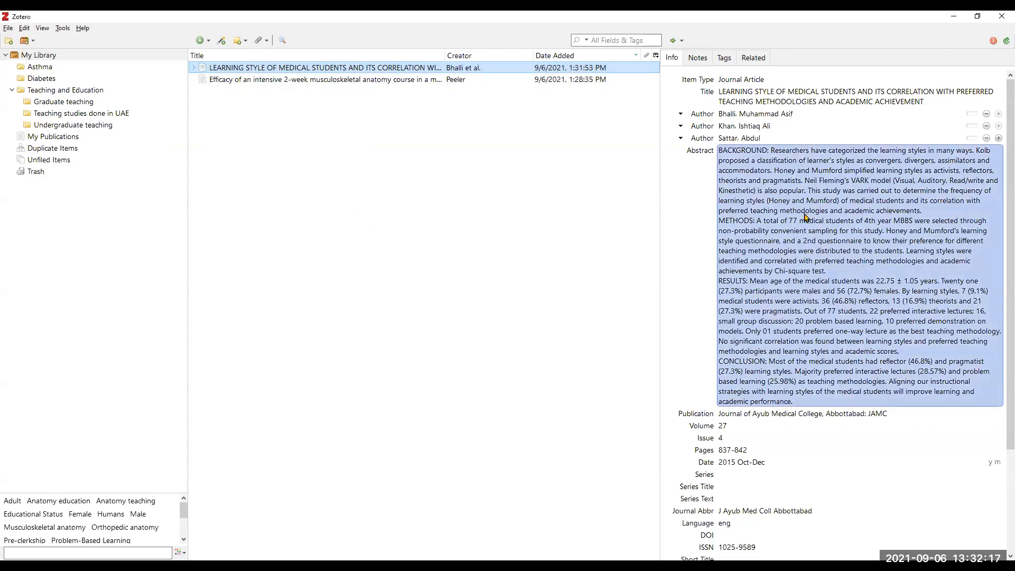
key(alt+Tab)
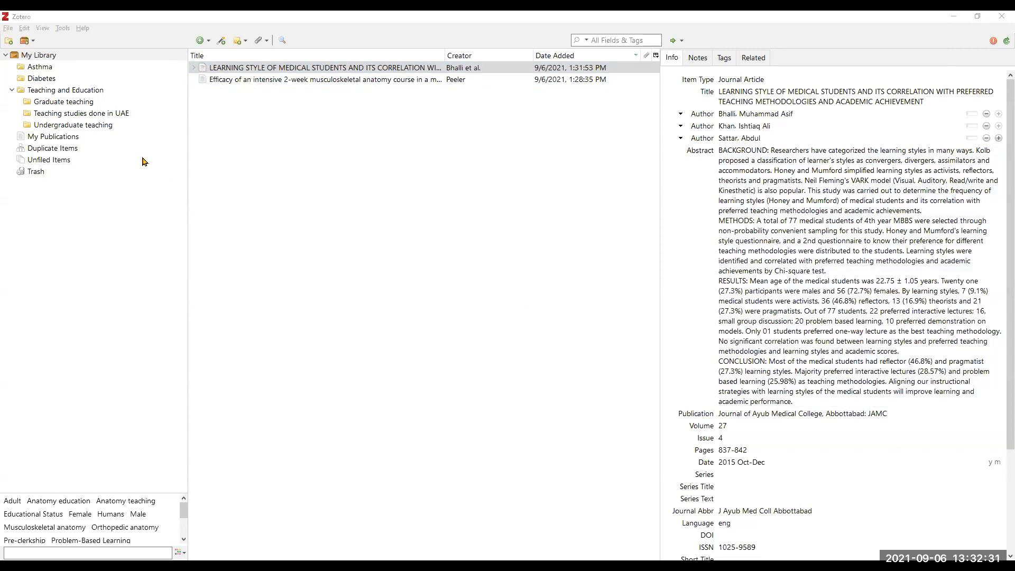
click(254, 68)
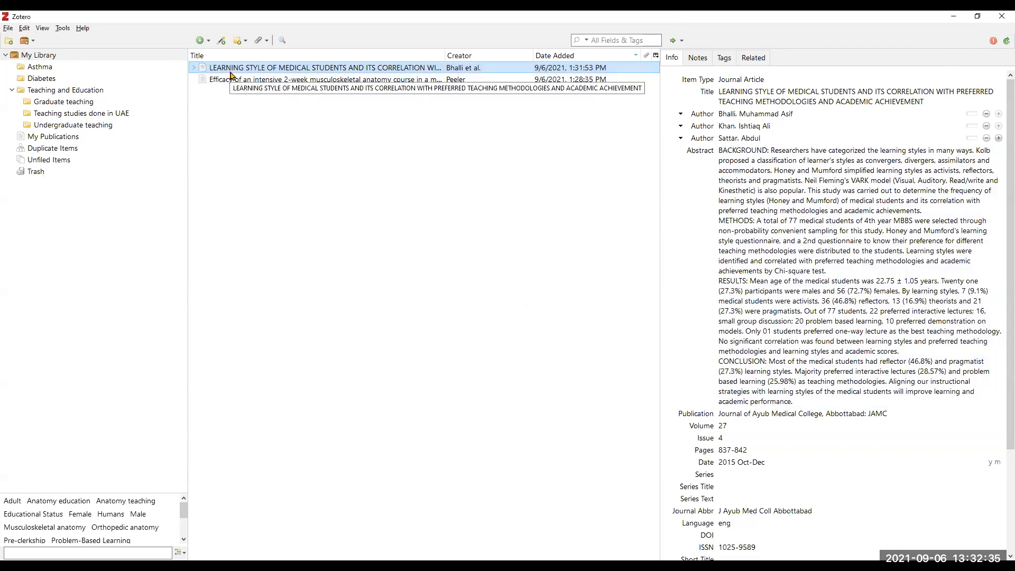
Step: Compare the items listed in Teaching and Education and its subcollections, finishing on the whole My Library list
click(55, 114)
click(69, 104)
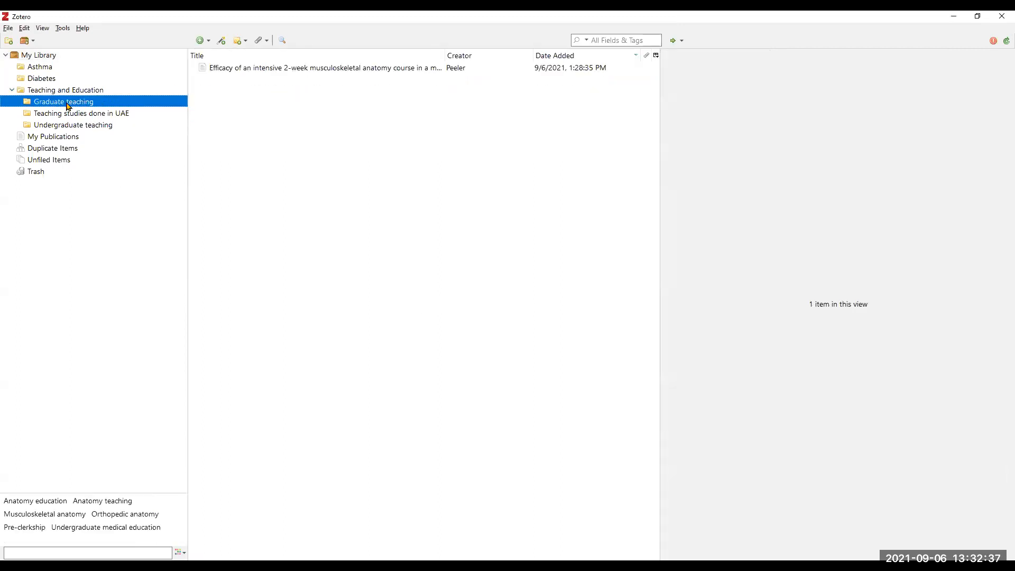
click(80, 116)
click(75, 93)
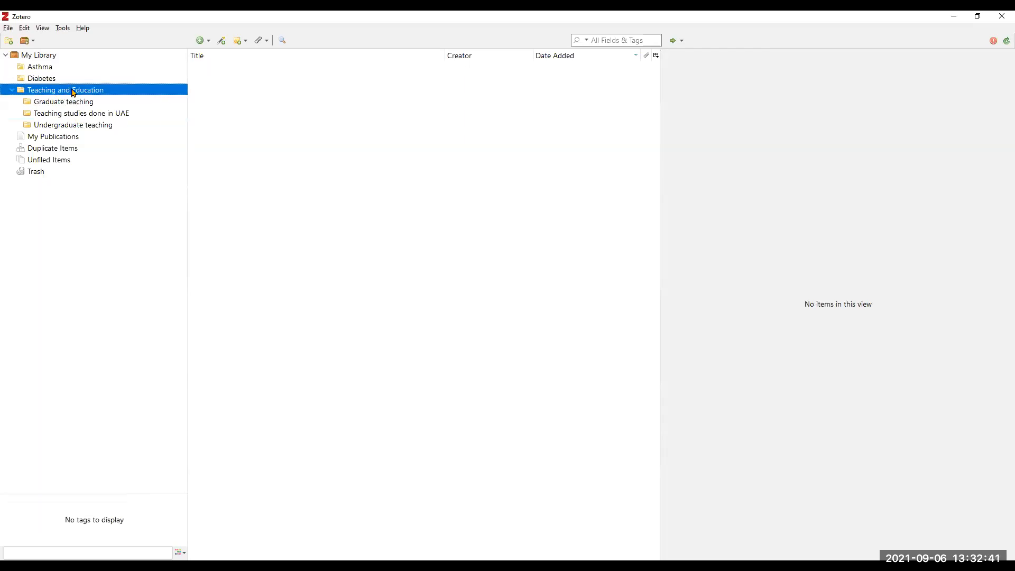
click(74, 102)
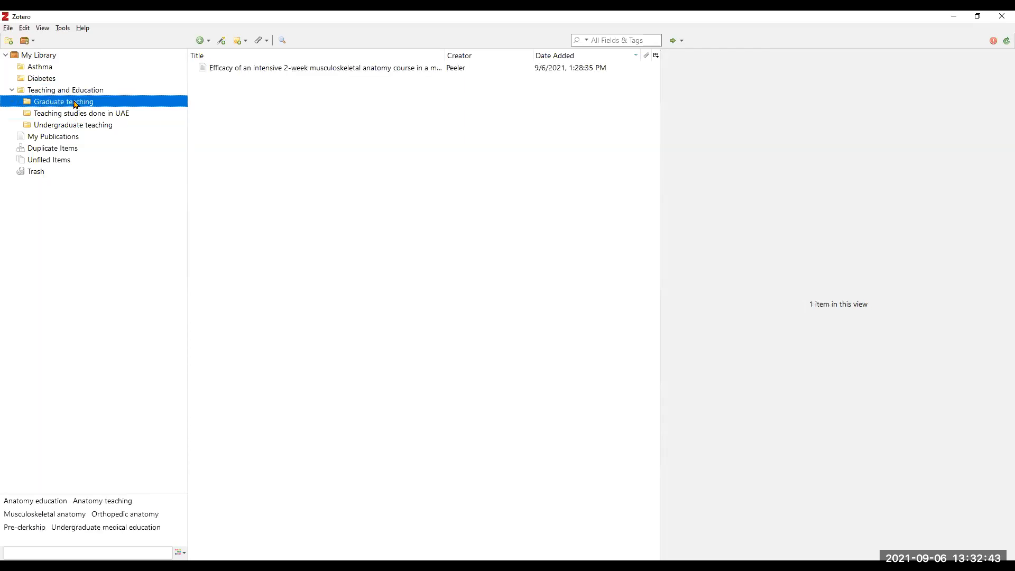
click(75, 123)
click(75, 114)
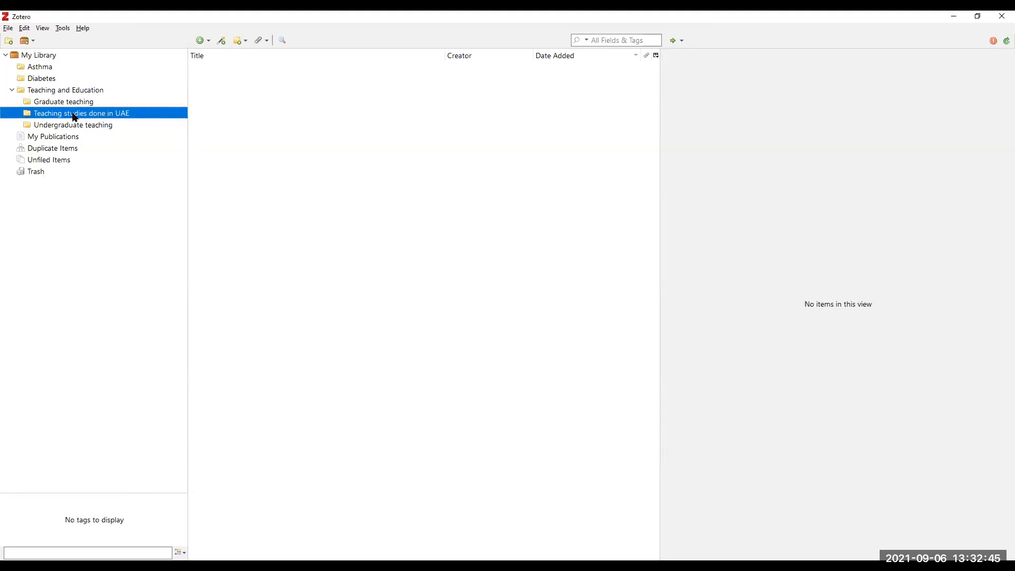
click(76, 102)
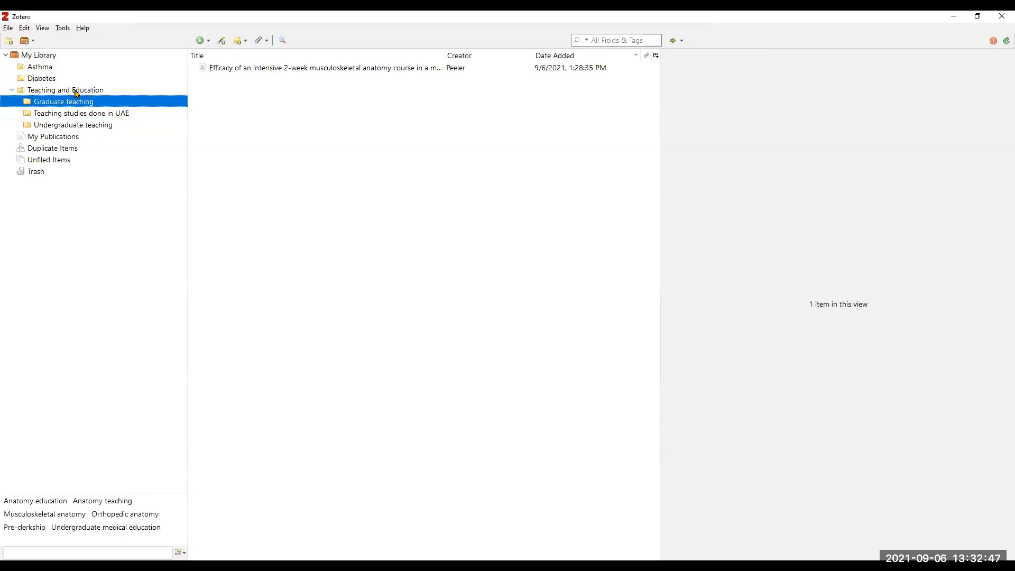
click(77, 91)
click(51, 55)
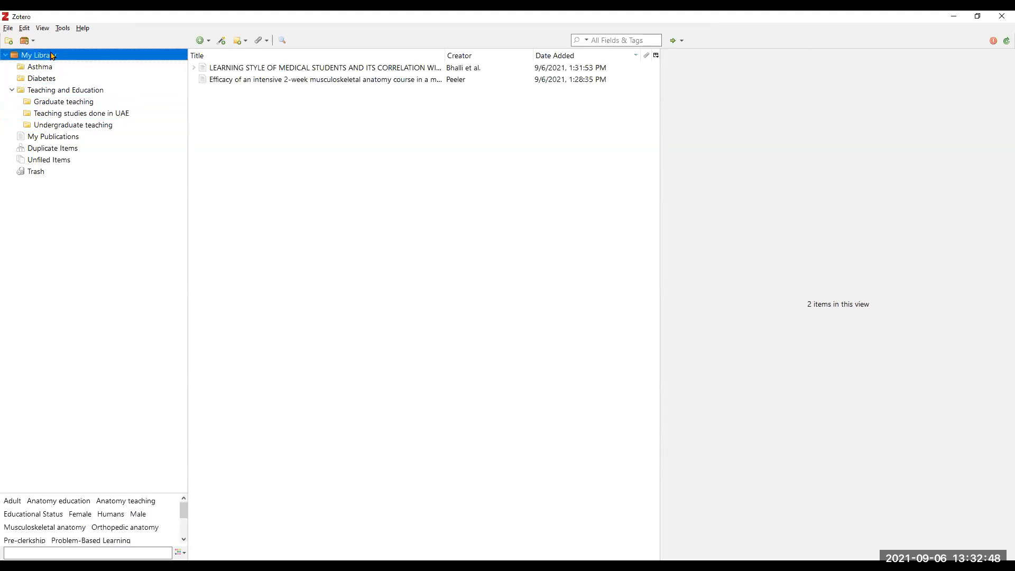
Step: File the learning style of medical students article from My Library in the Undergraduate teaching subcollection
click(235, 67)
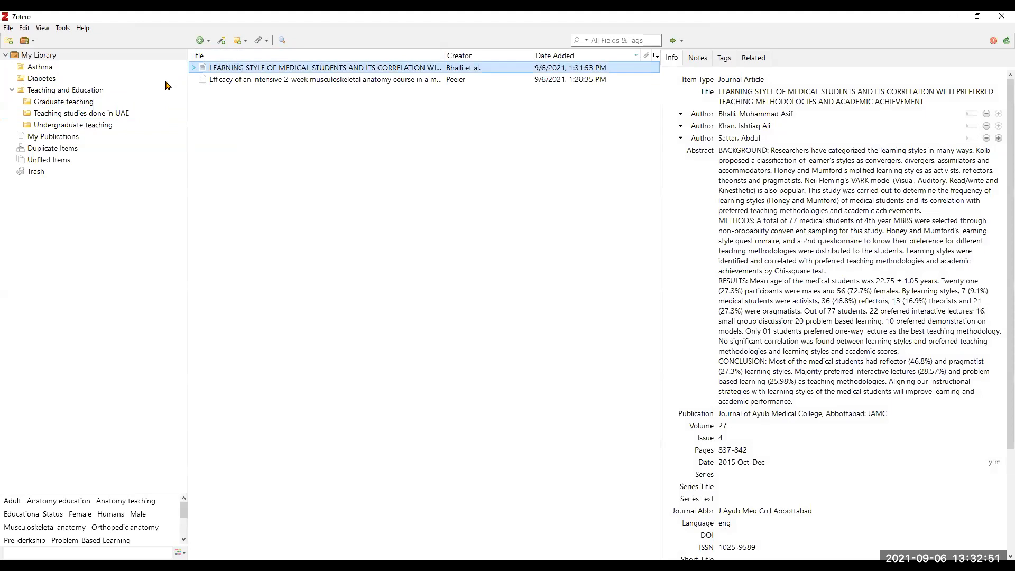
drag(158, 87, 87, 127)
click(548, 27)
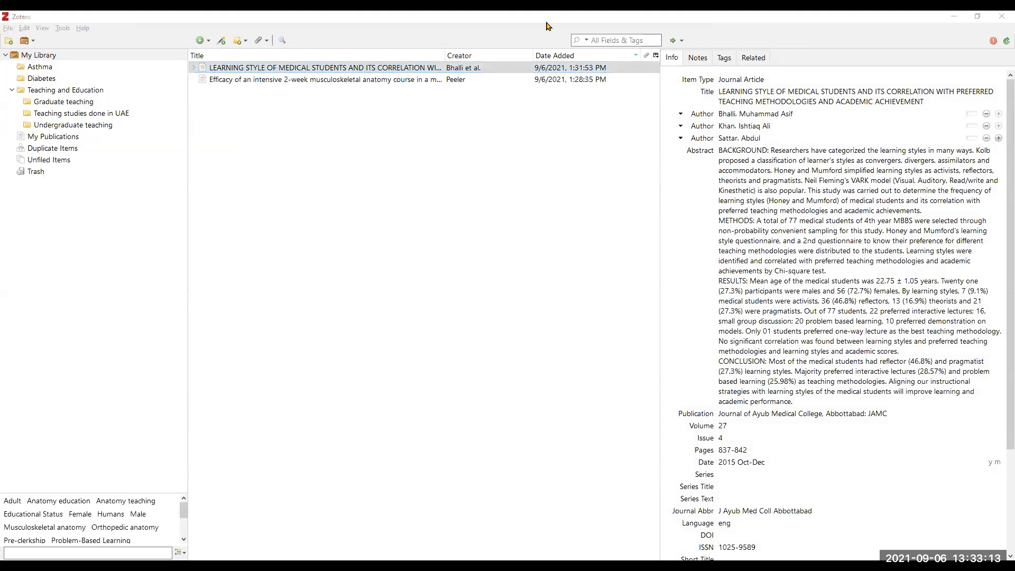
Step: Switch to Firefox and try to search the ERIC database on EBSCOhost for "teaching"
key(alt+Tab)
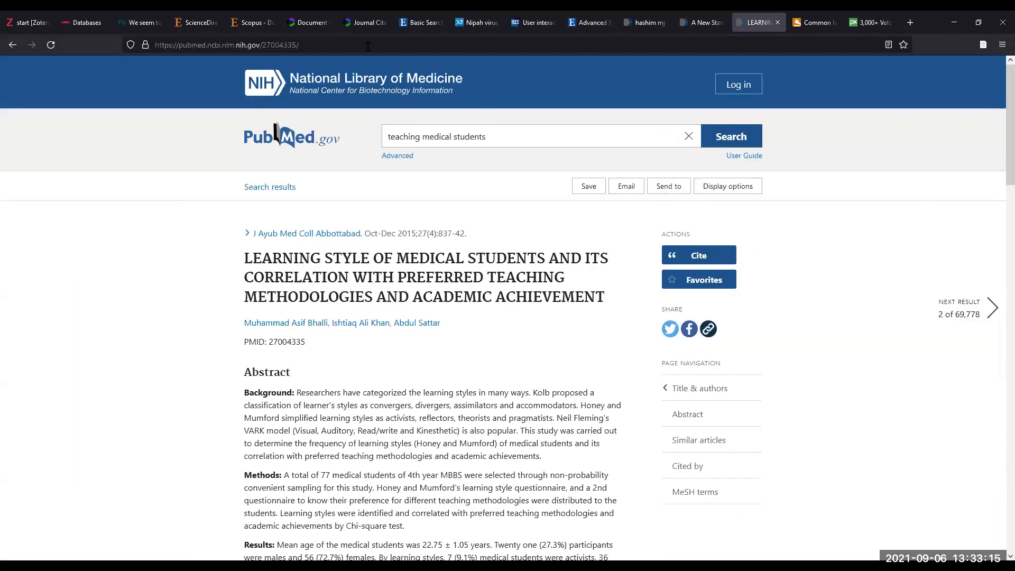
click(412, 32)
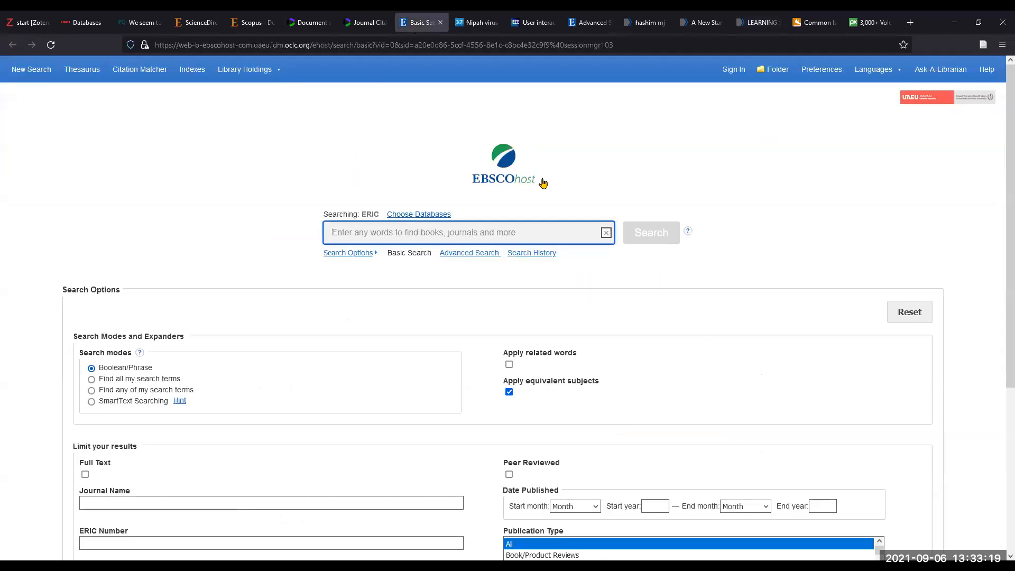
click(337, 116)
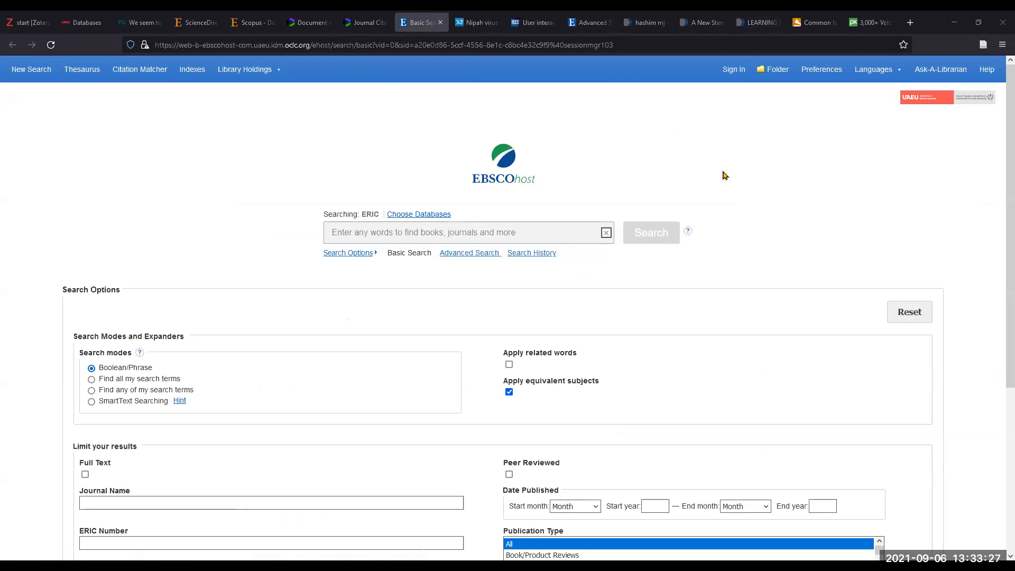
click(544, 231)
text(teaching)
key(Return)
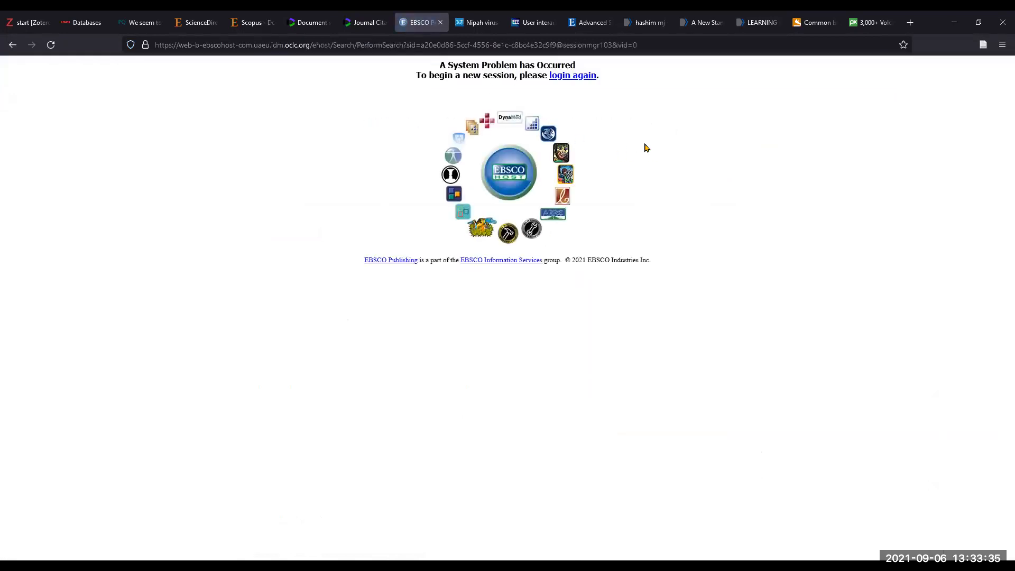
Step: Save the American Family Physician article "Common Issues in the Care of Sick Neonates" to Zotero using its embedded metadata
click(769, 24)
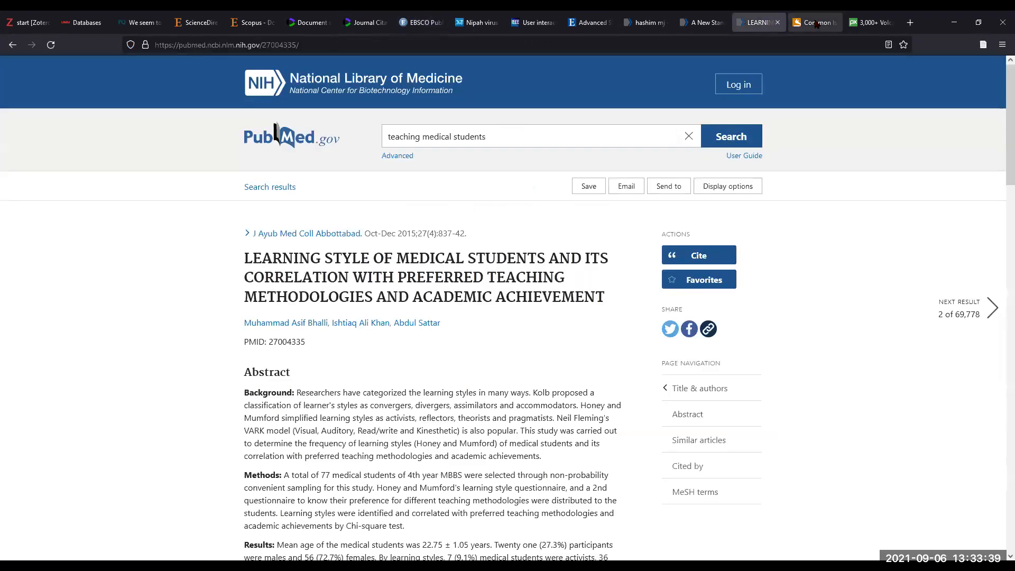
click(798, 22)
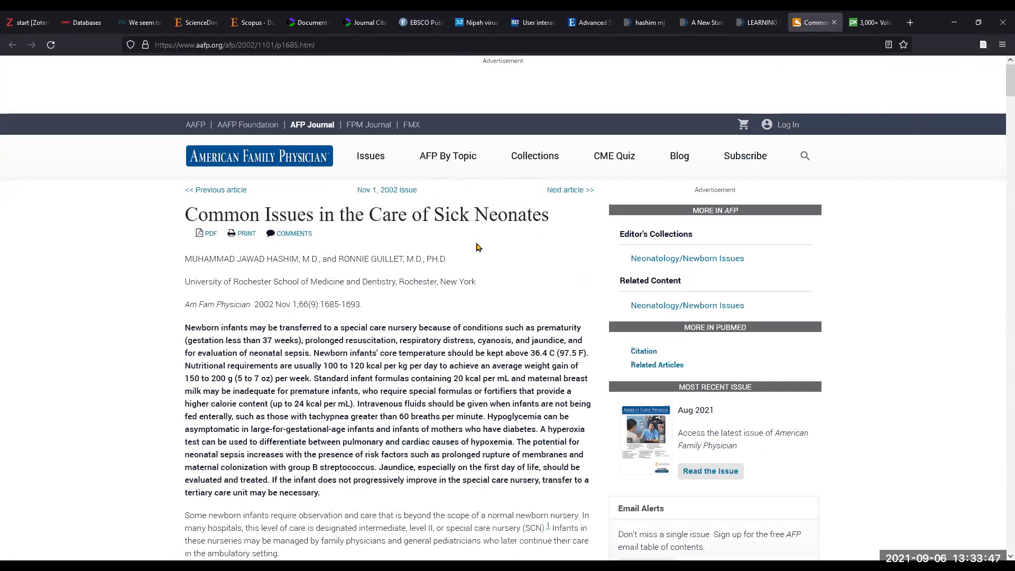
right_click(982, 46)
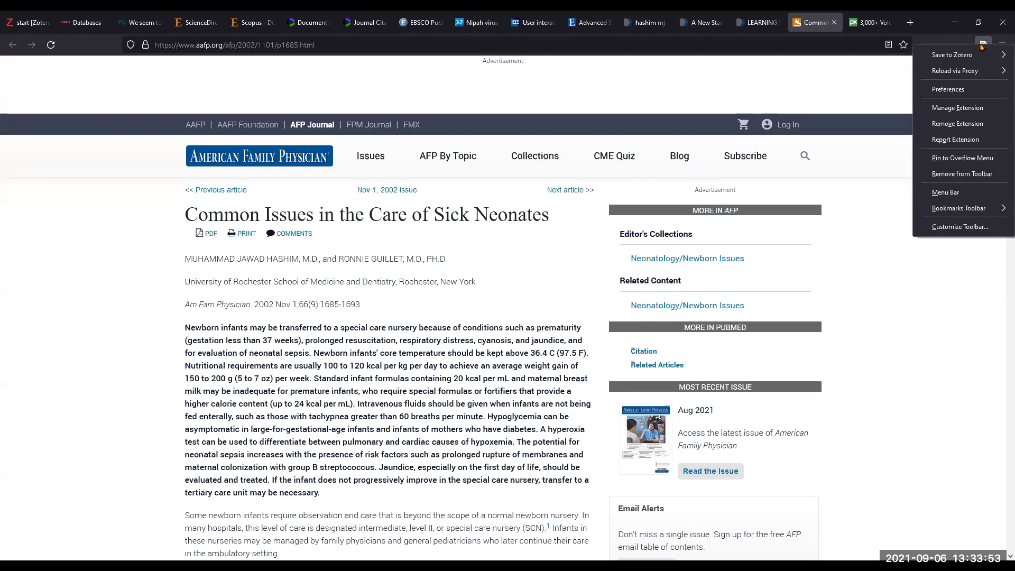
mouse_move(967, 56)
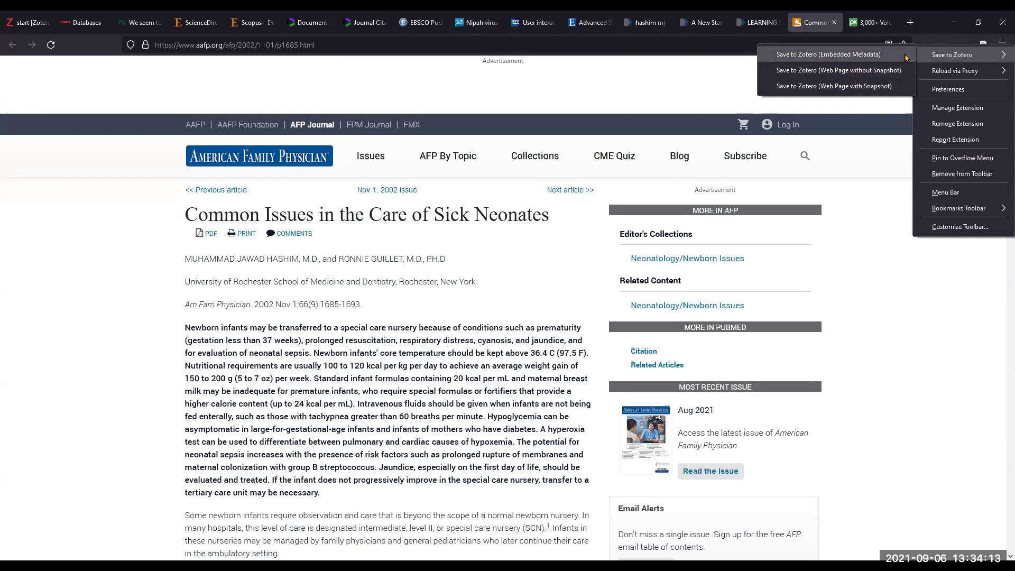
click(872, 55)
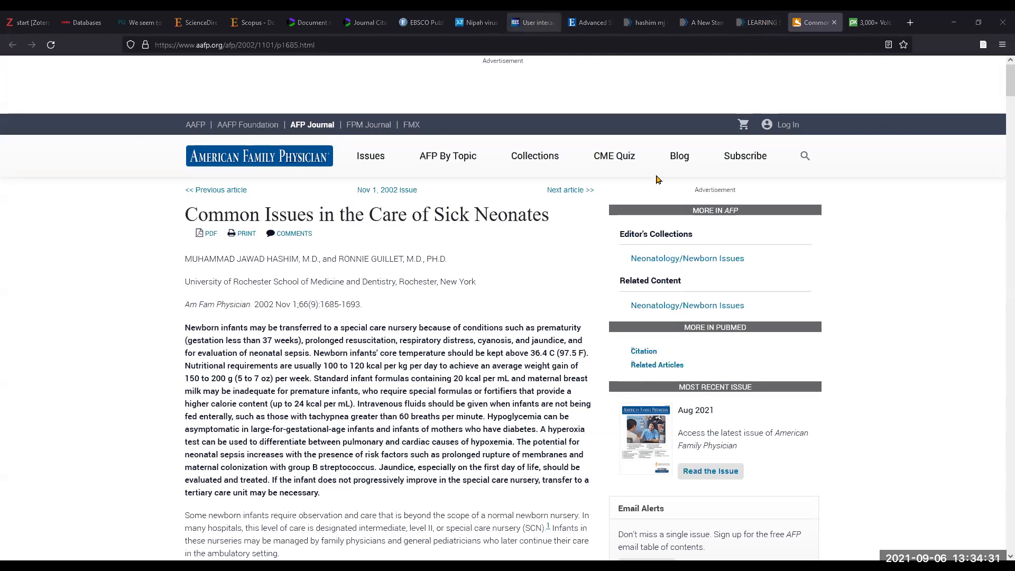
Step: Save the conference paper "User interactivity in eHealth applications: A novel taxonomy" to Zotero using the IEEE Xplore option
click(538, 21)
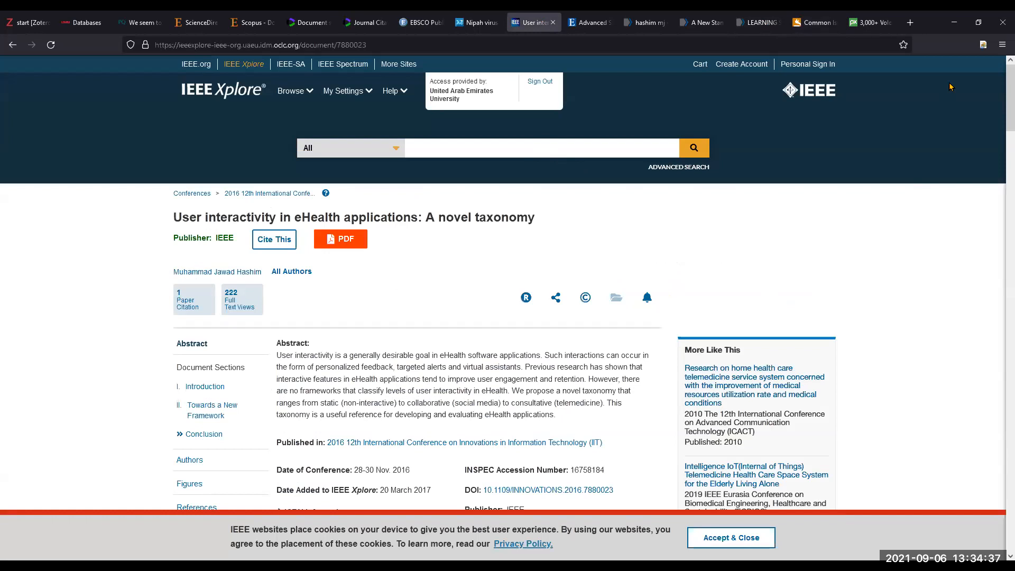
click(982, 46)
right_click(982, 46)
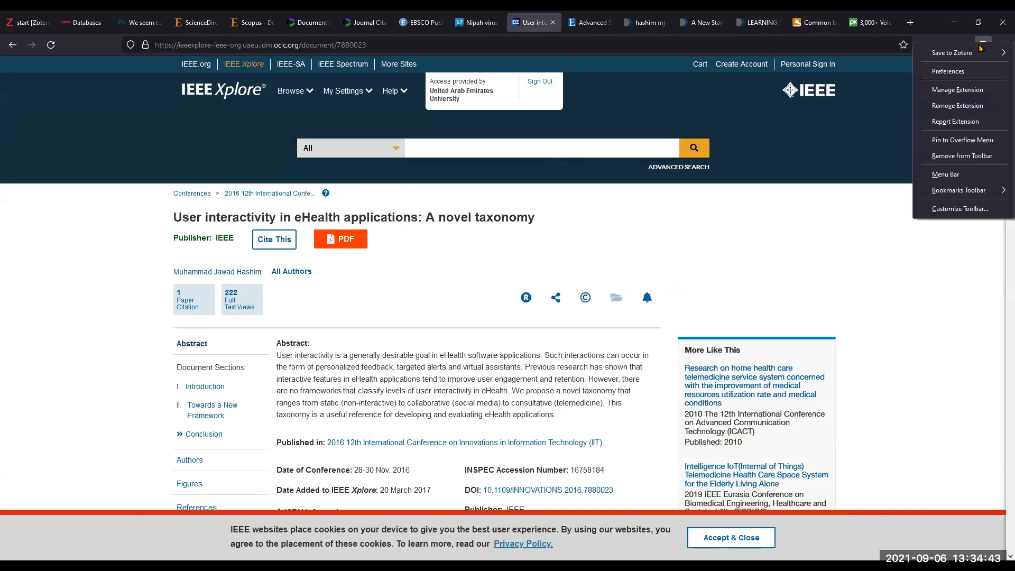
mouse_move(951, 52)
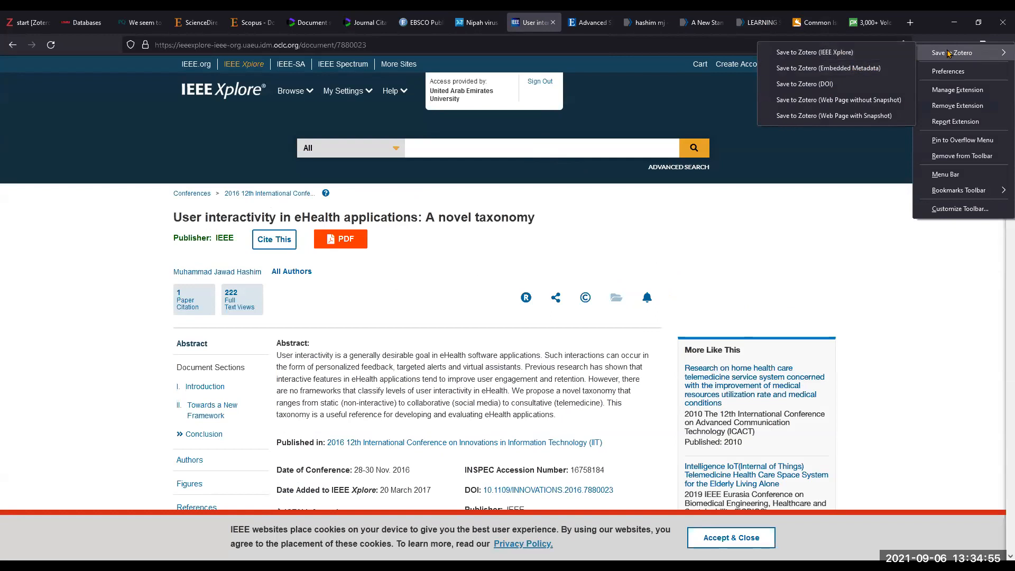
click(834, 53)
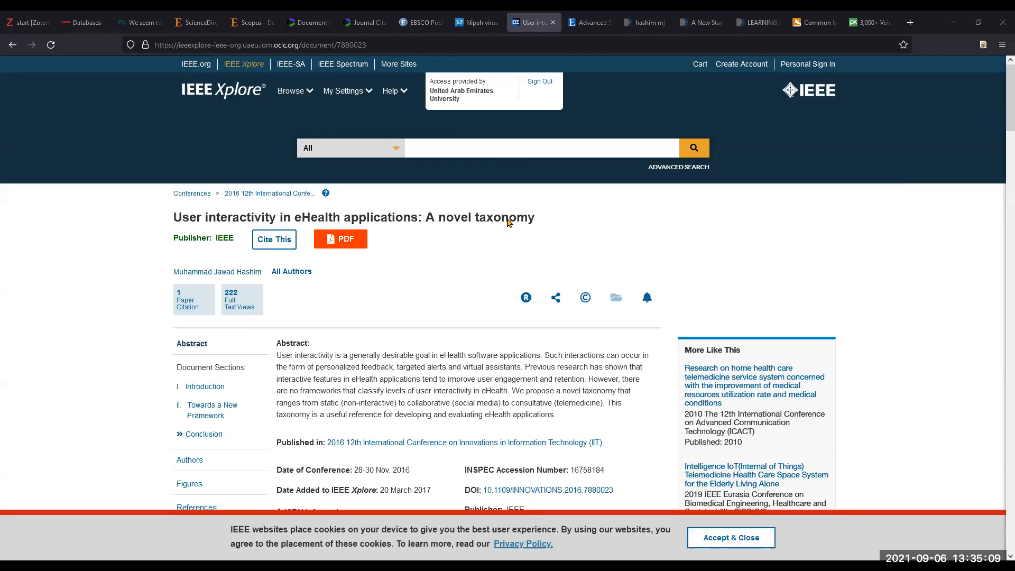
Step: Switch to Zotero and examine the eHealth conference paper's details and the item types it could be assigned
key(alt+Tab)
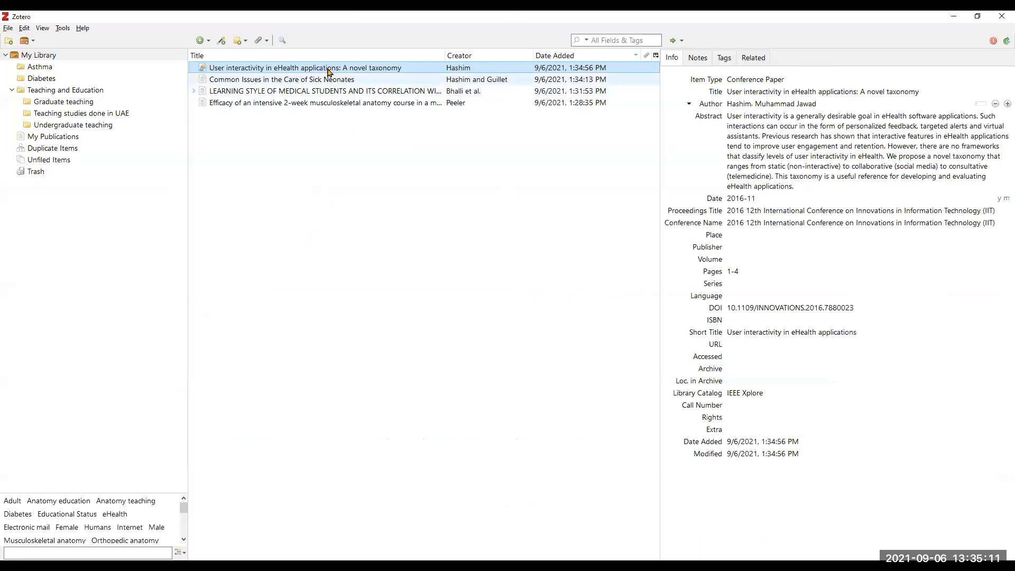
click(840, 150)
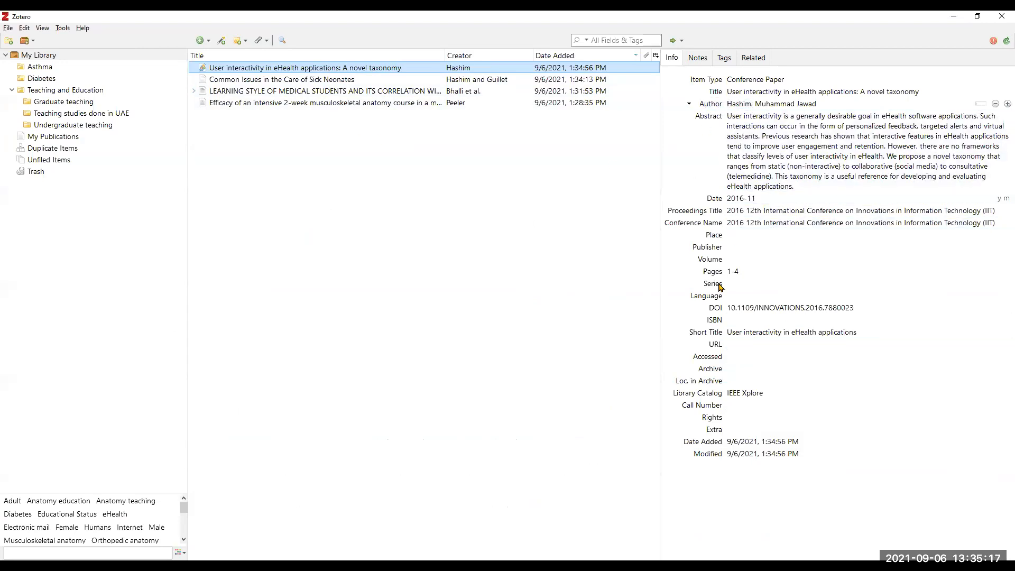
click(760, 79)
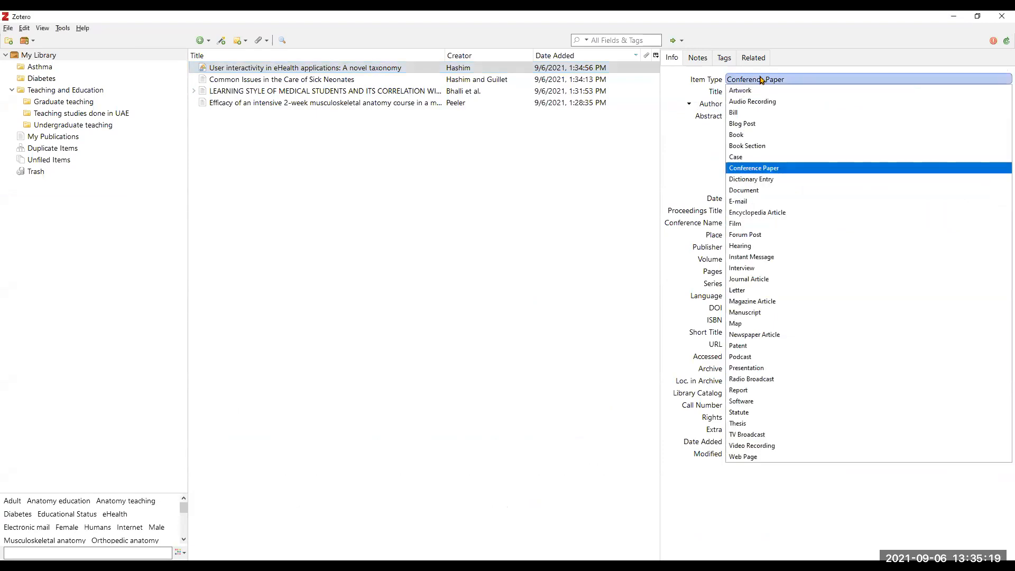
click(760, 80)
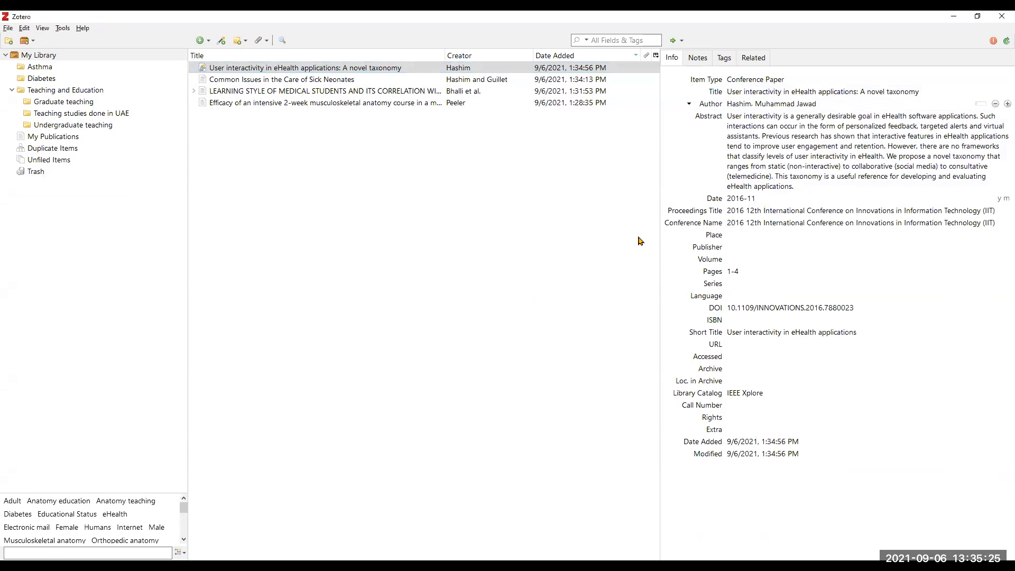
Step: Create a blank Journal Article item in My Library, leaving all its fields empty
click(207, 42)
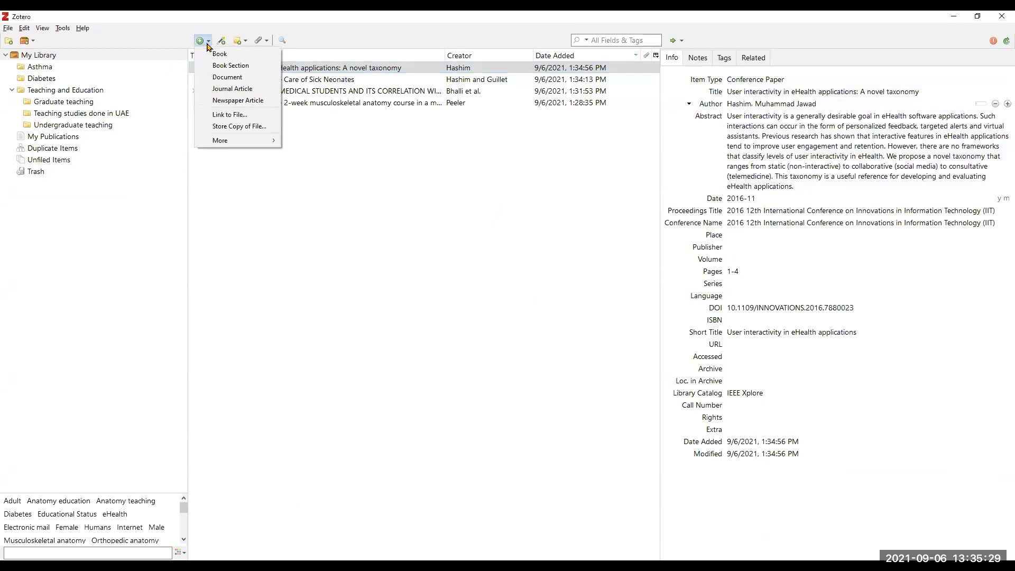
mouse_move(243, 141)
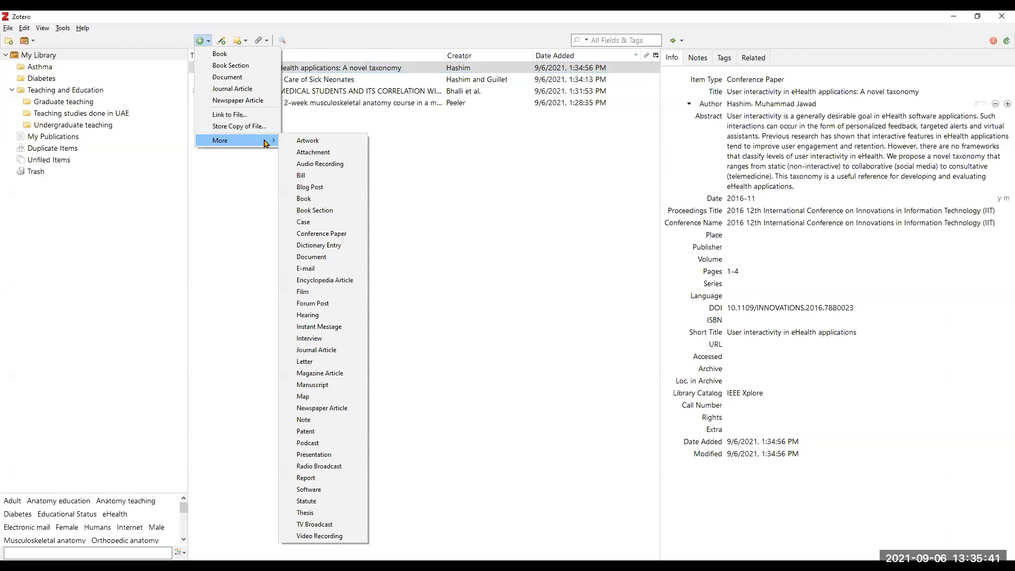
click(323, 350)
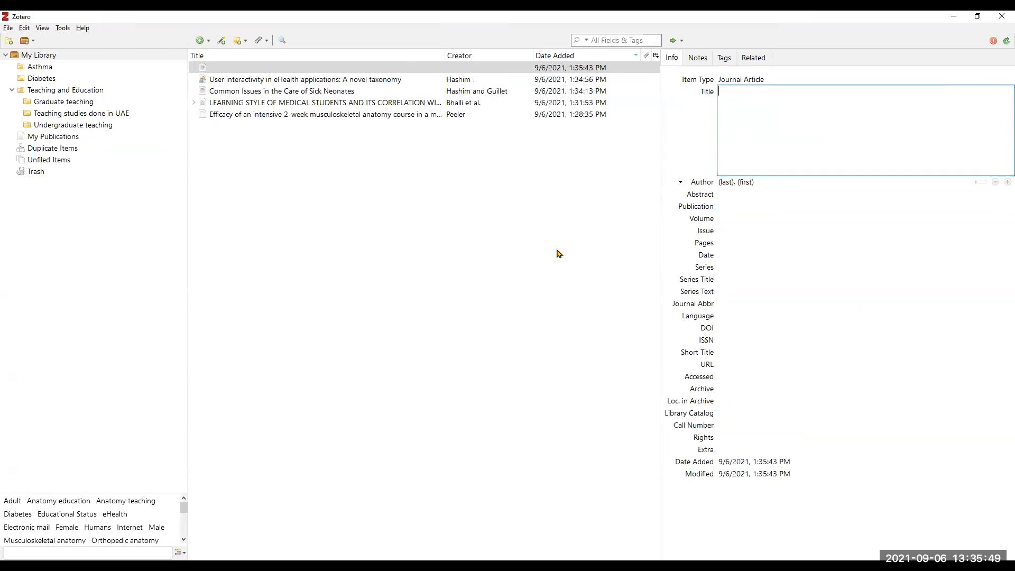
key(alt+Tab)
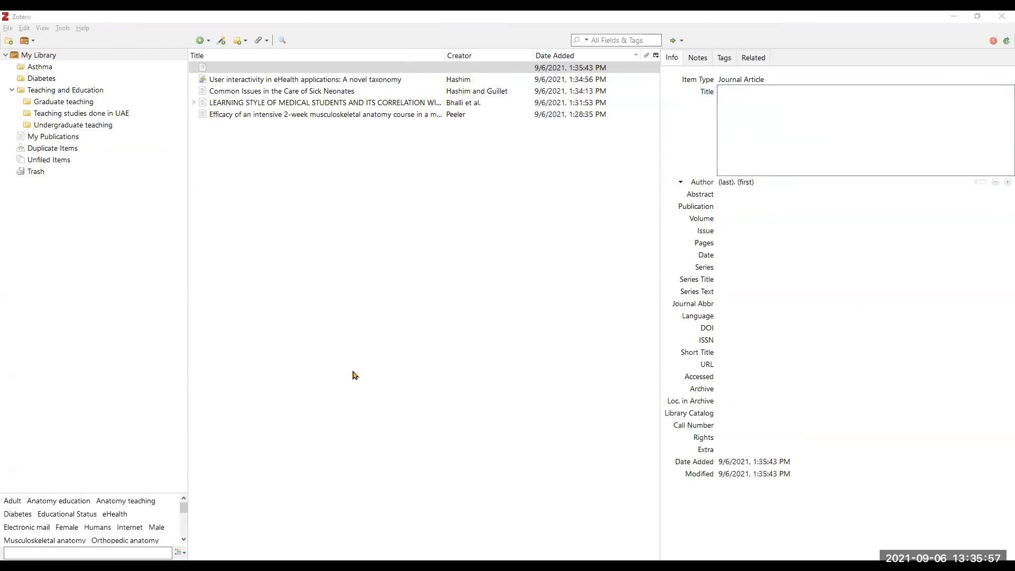
click(288, 212)
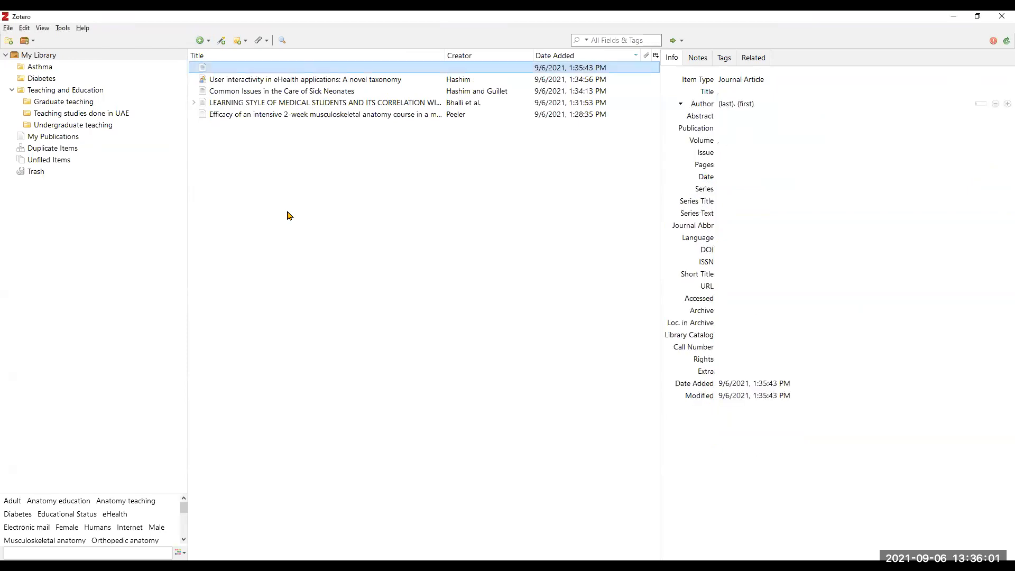
key(alt+Tab)
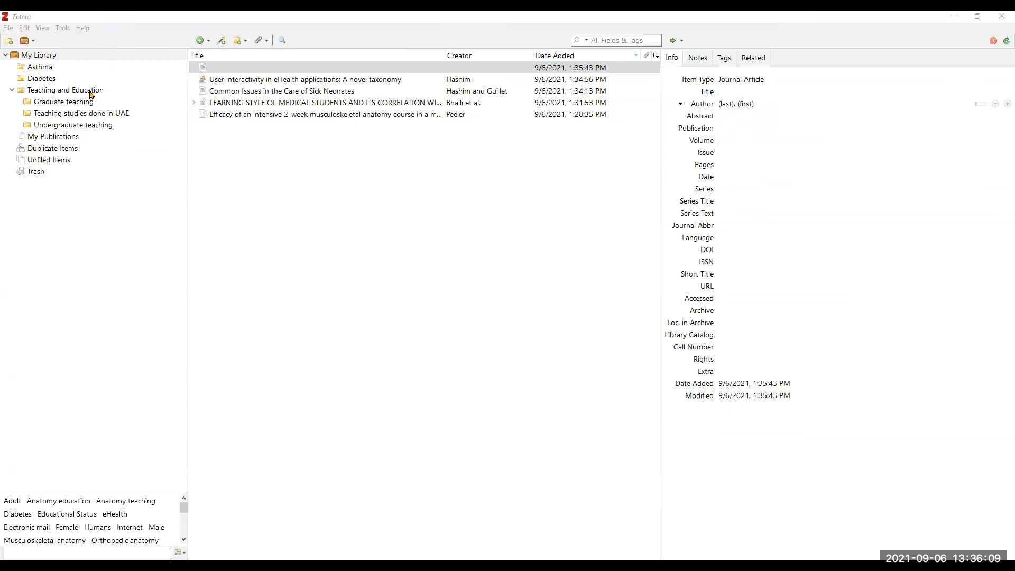
Step: File "Common Issues in the Care of Sick Neonates" in the Teaching studies done in UAE subcollection
click(235, 91)
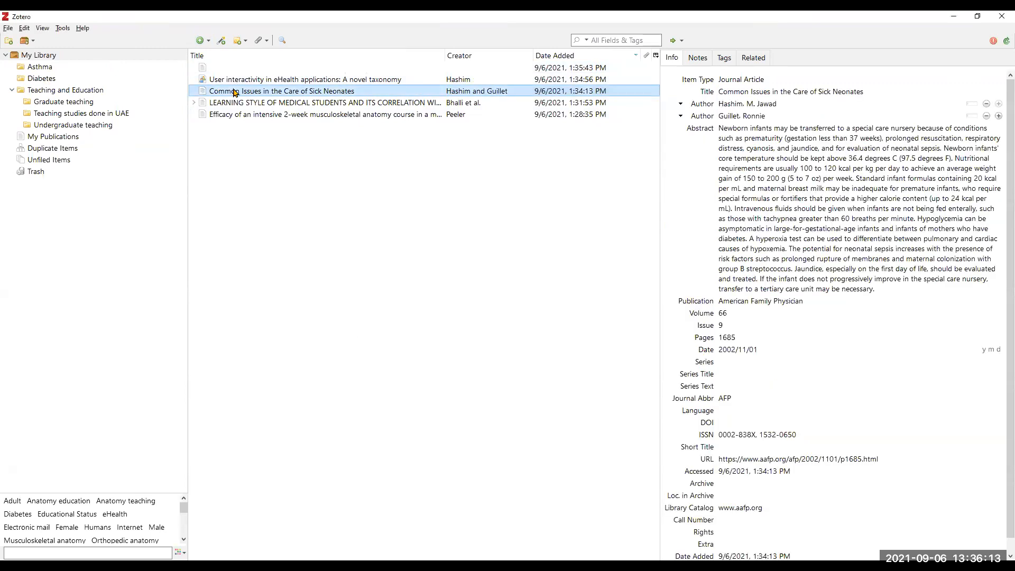
ctrl+click(235, 93)
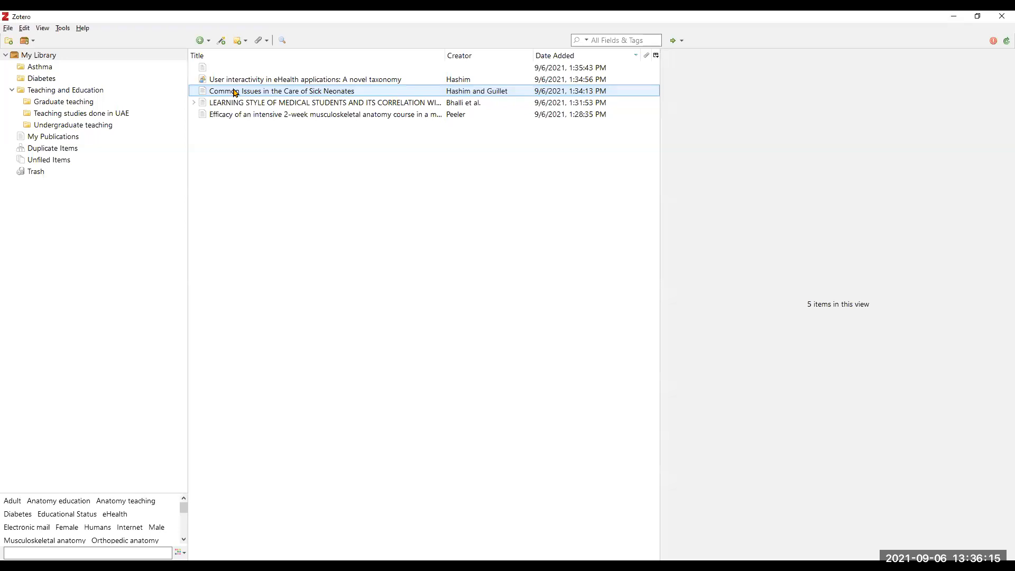
ctrl+click(235, 93)
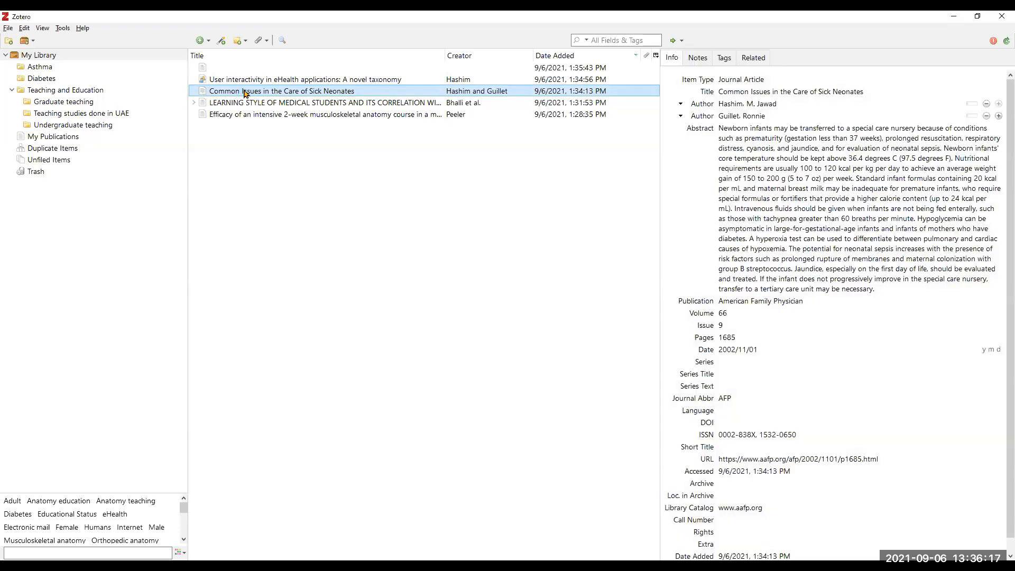
drag(211, 91, 112, 115)
ctrl+click(249, 80)
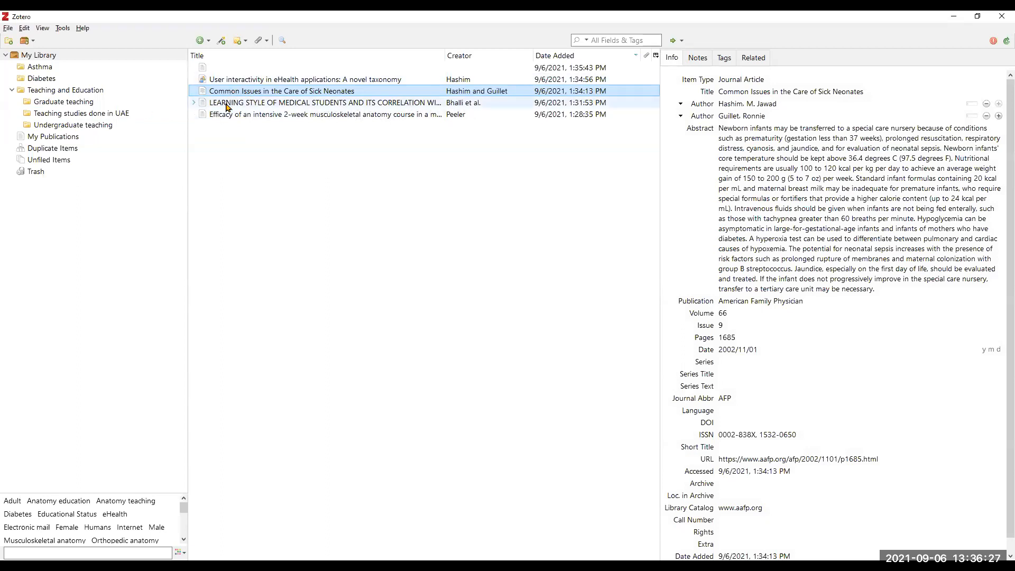
Step: File the learning style article in Teaching and Education and the musculoskeletal anatomy article in Diabetes, checking the Diabetes collection
drag(227, 107, 95, 94)
drag(231, 113, 120, 82)
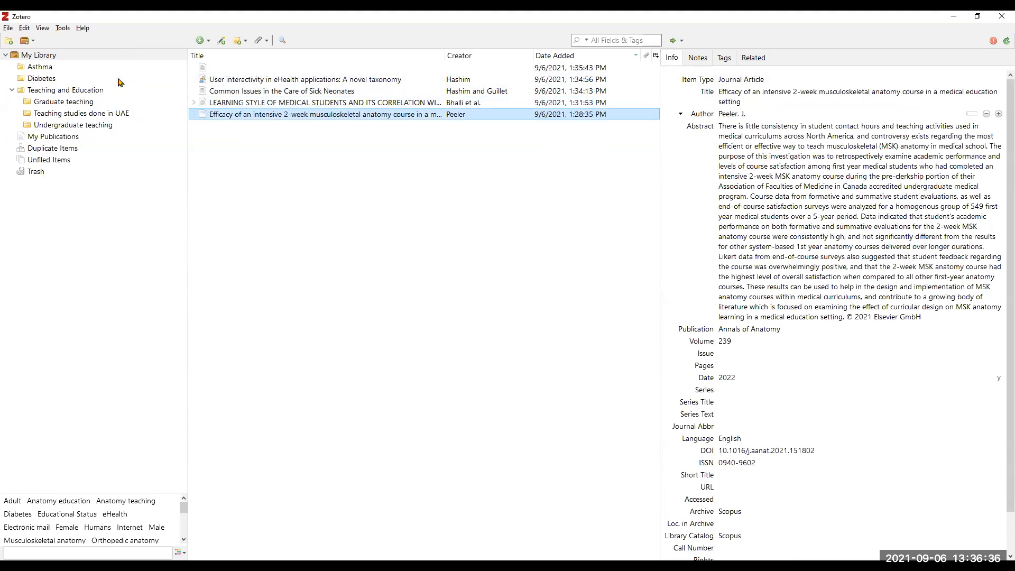
click(42, 81)
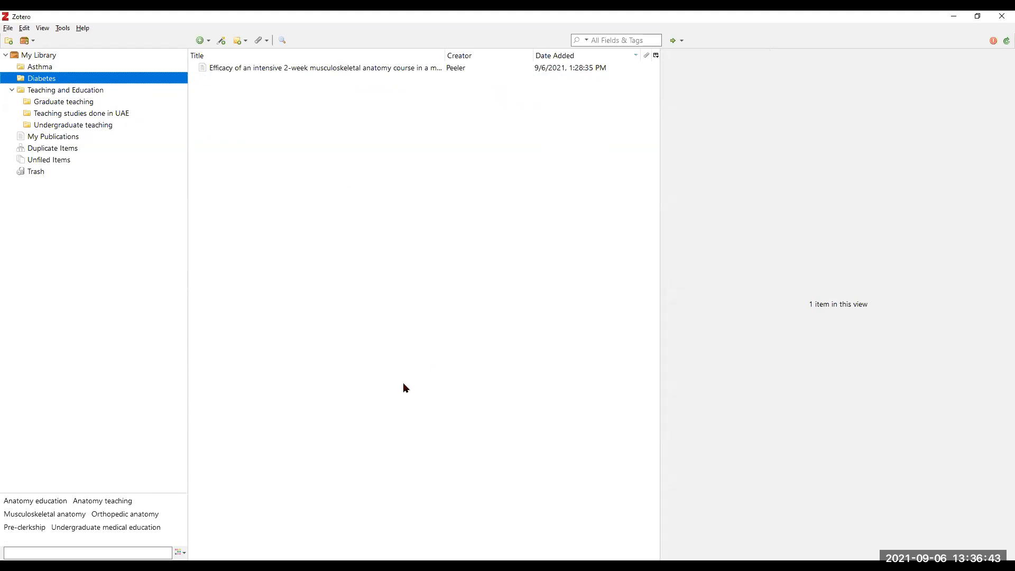
Step: Open Advanced Search and examine the fields available as search conditions, including Date
click(8, 29)
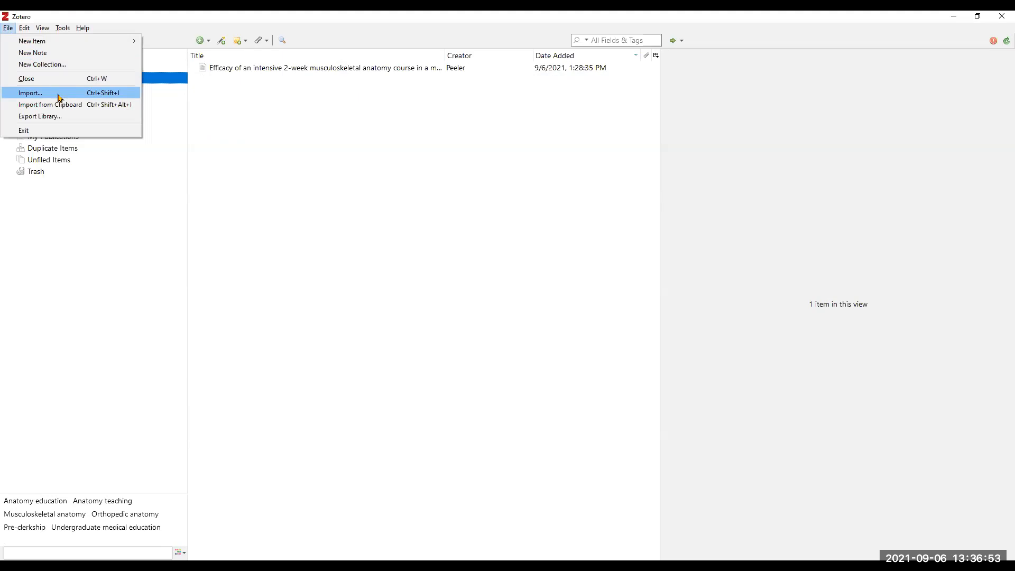
mouse_move(24, 28)
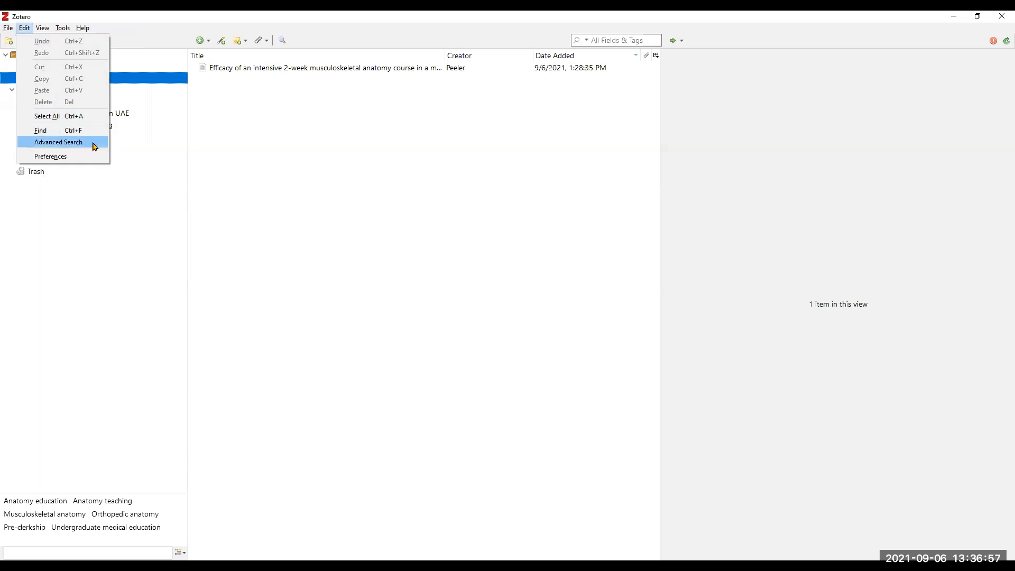
click(221, 184)
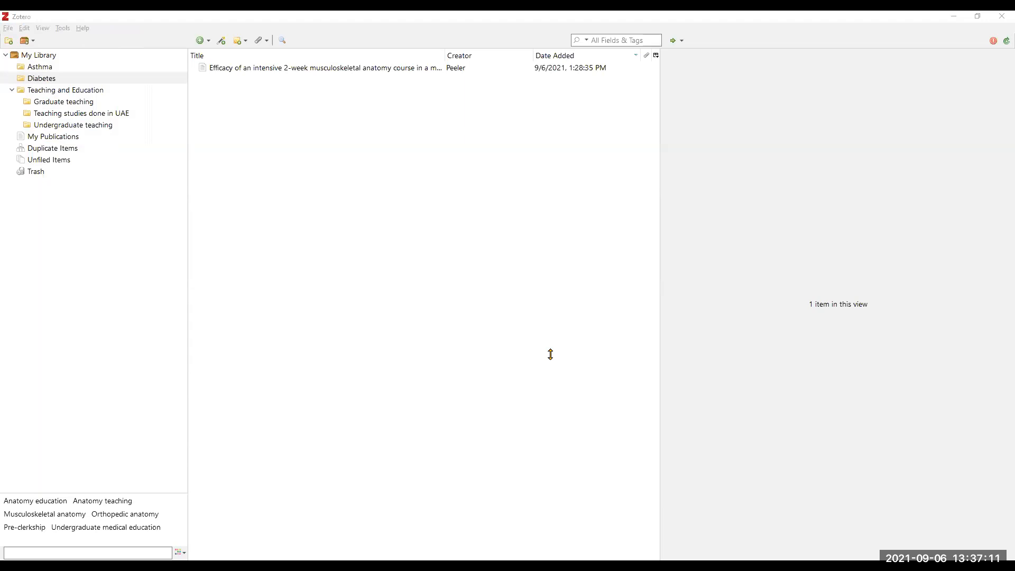
click(272, 162)
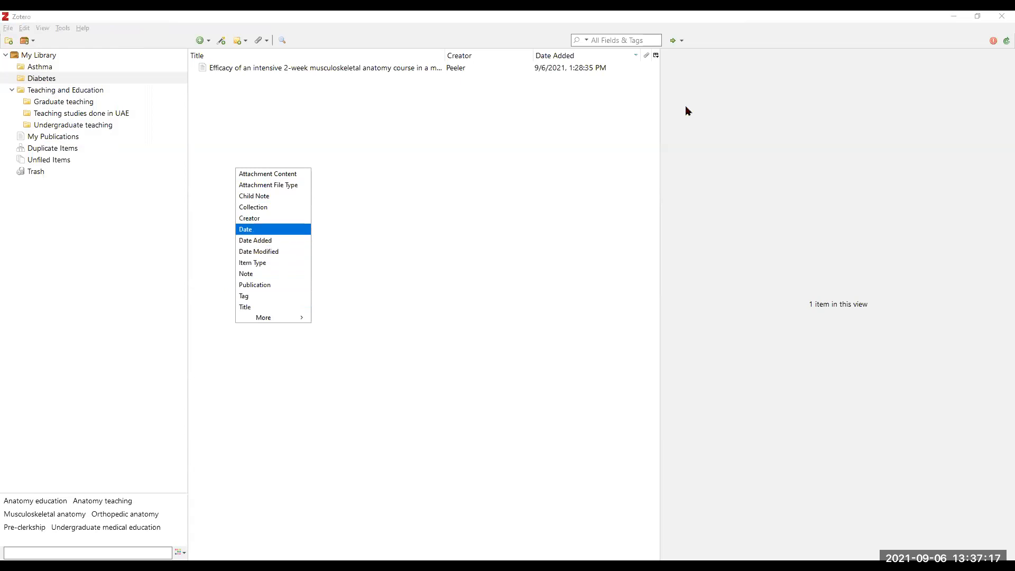
click(264, 229)
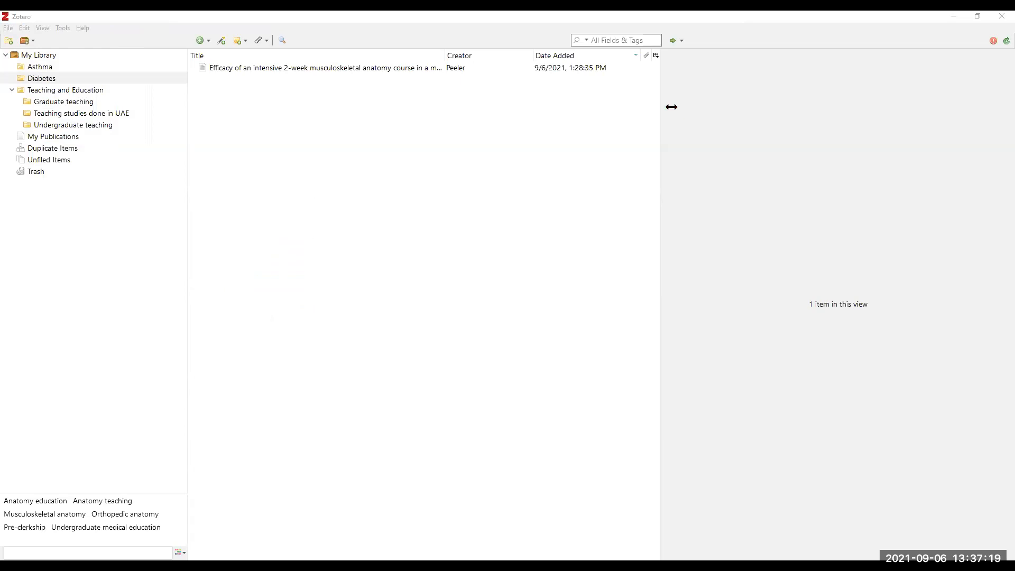
Step: Review Zotero's General preferences and the Advanced preferences for files and folders and keyboard shortcuts
click(24, 29)
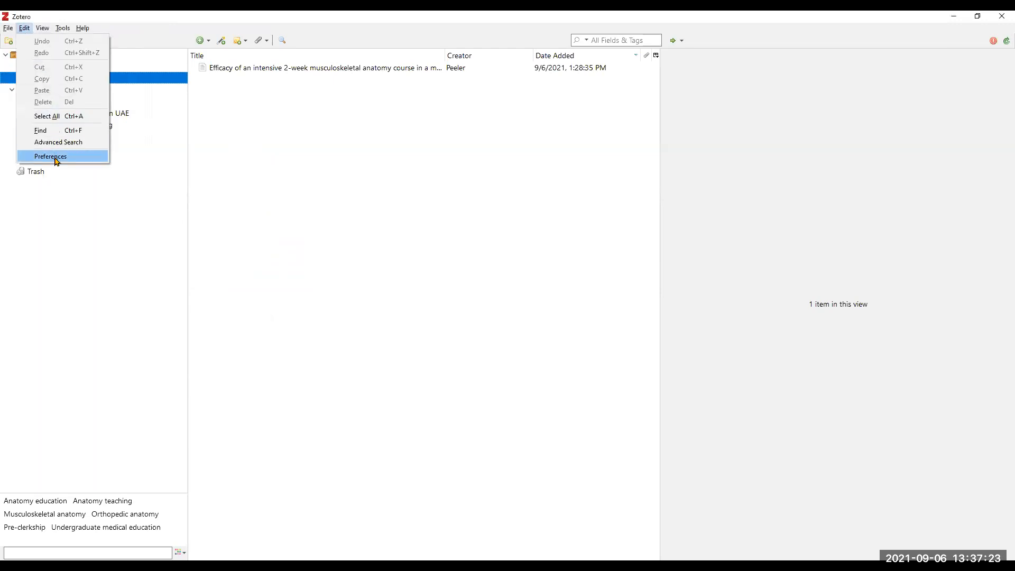
click(52, 157)
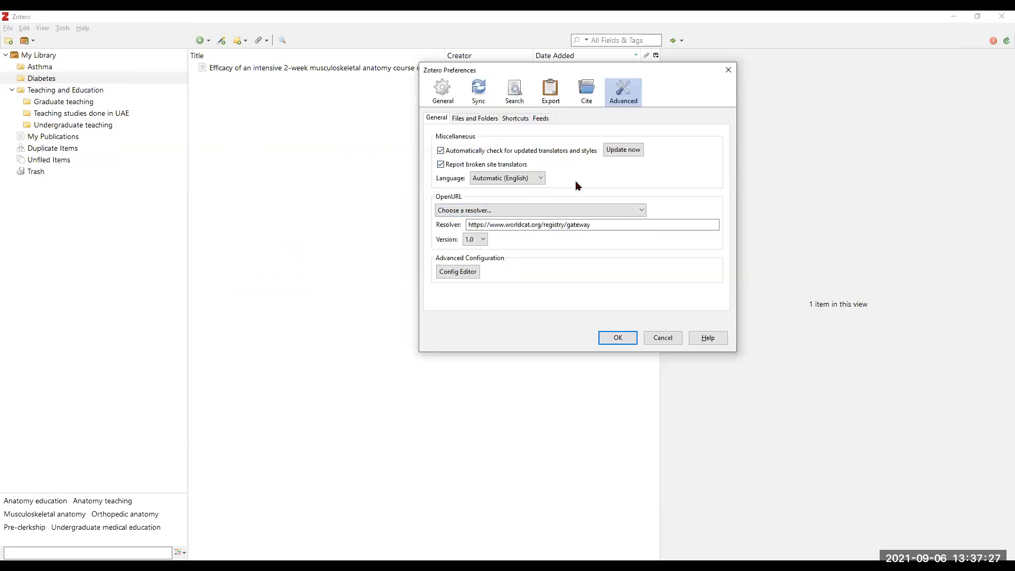
click(442, 94)
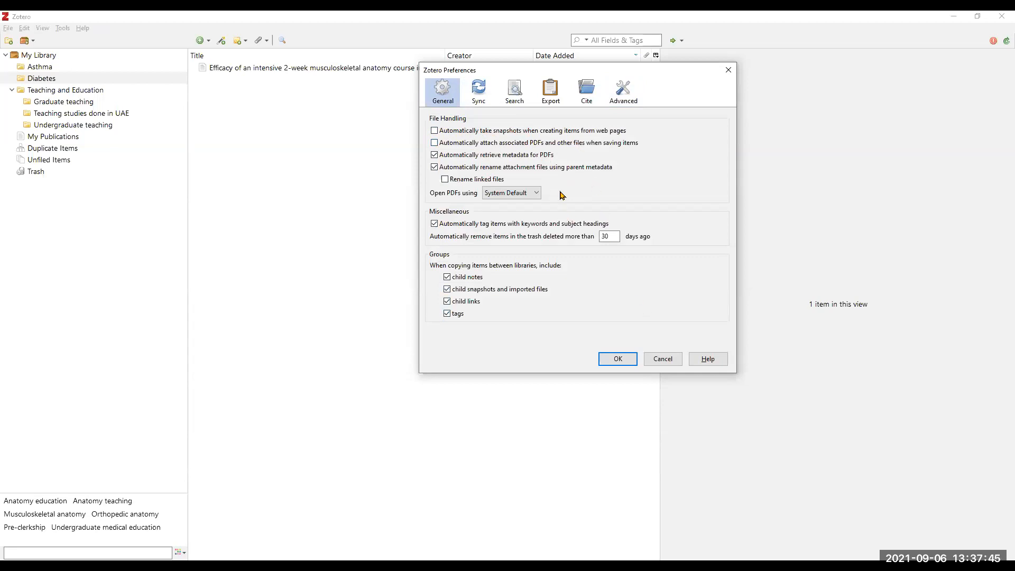
click(619, 94)
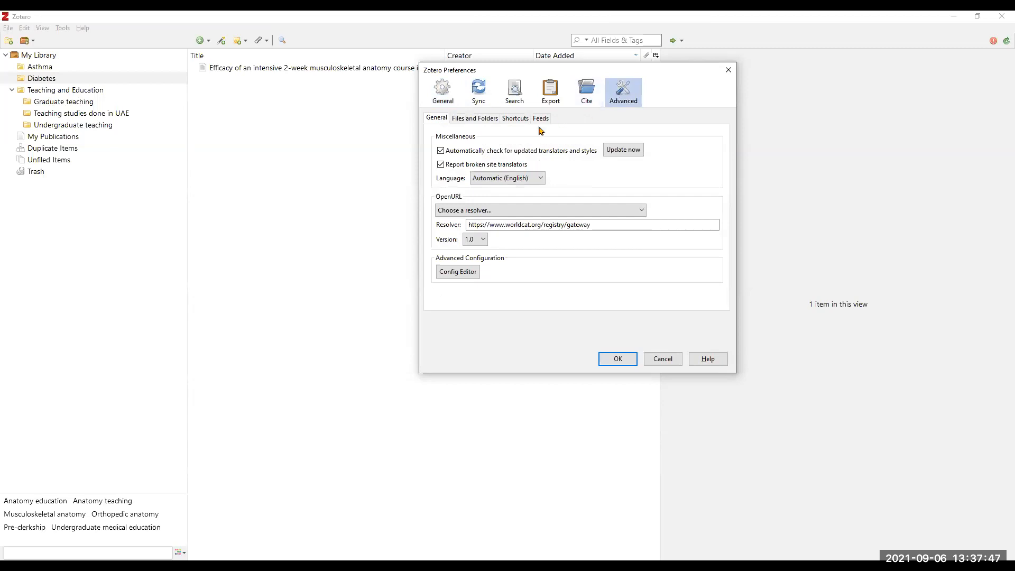
click(475, 119)
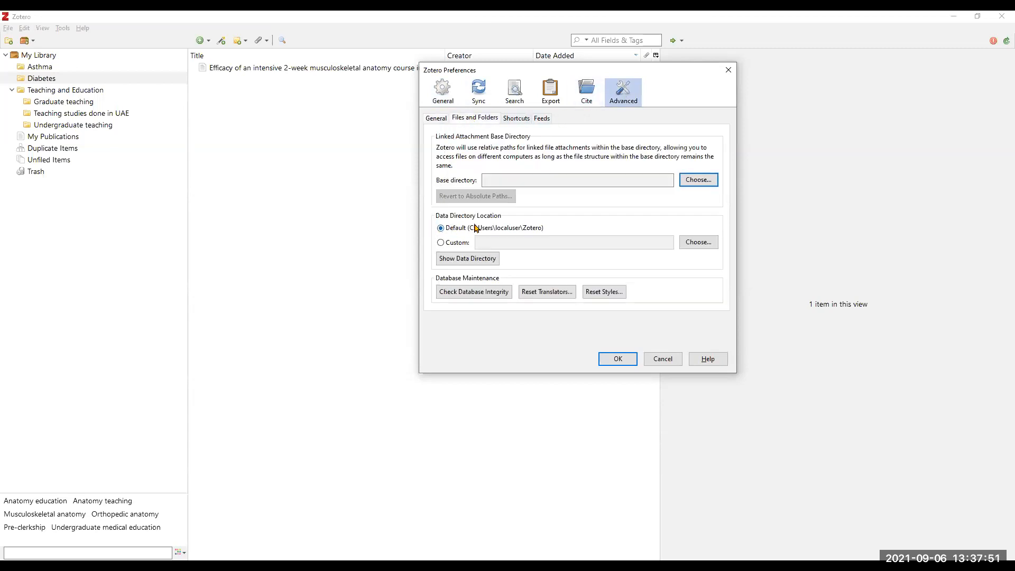
click(499, 229)
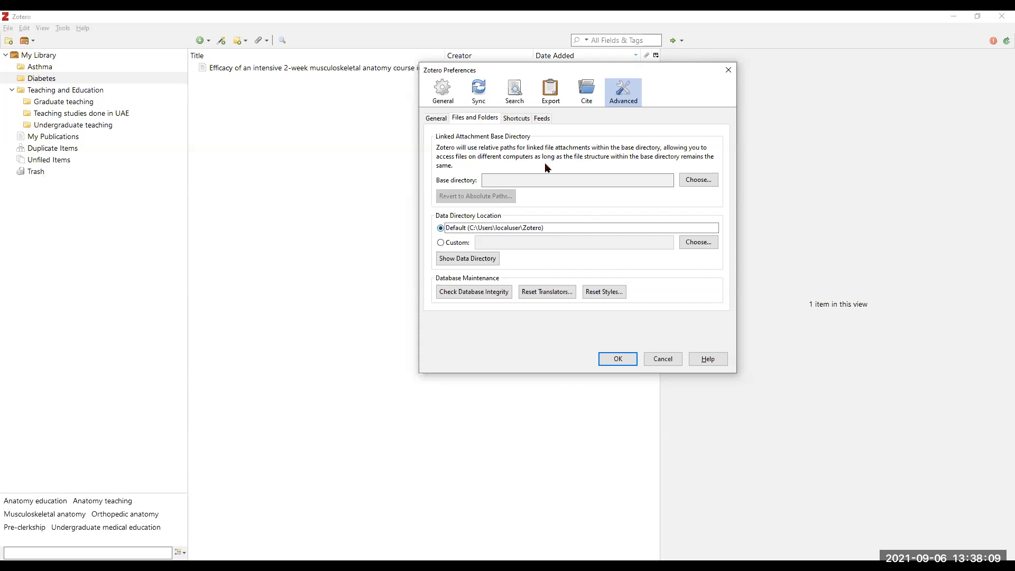
click(516, 118)
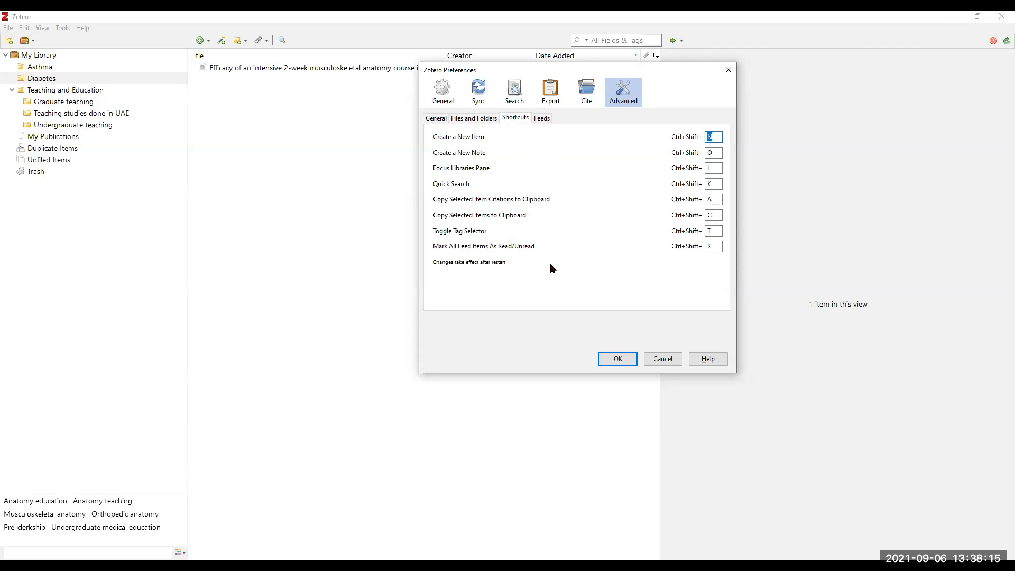
click(623, 362)
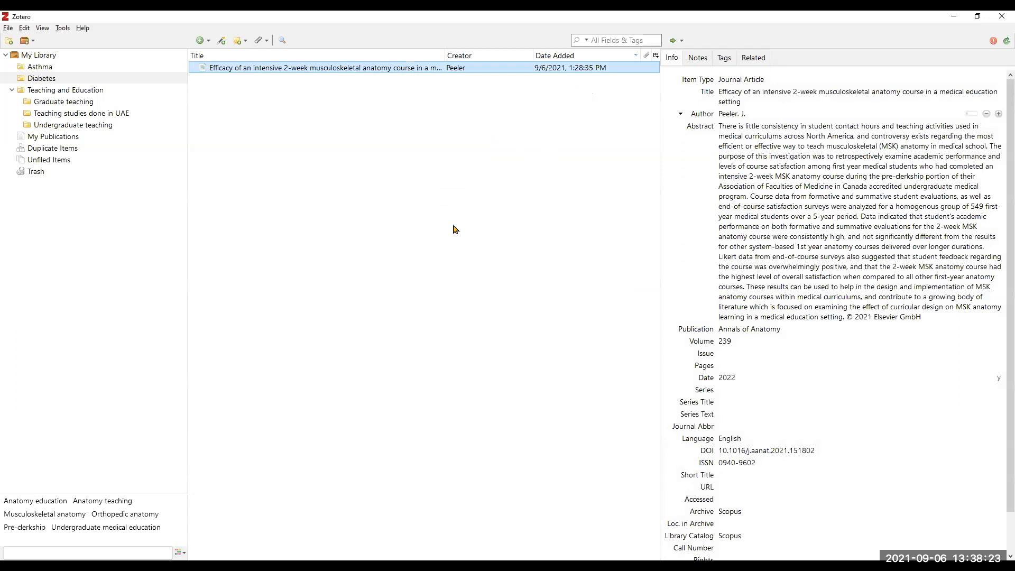
Step: Switch to the Word manuscript and cite "Common Issues in the Care of Sick Neonates" before the period of the Introduction sentence
click(55, 55)
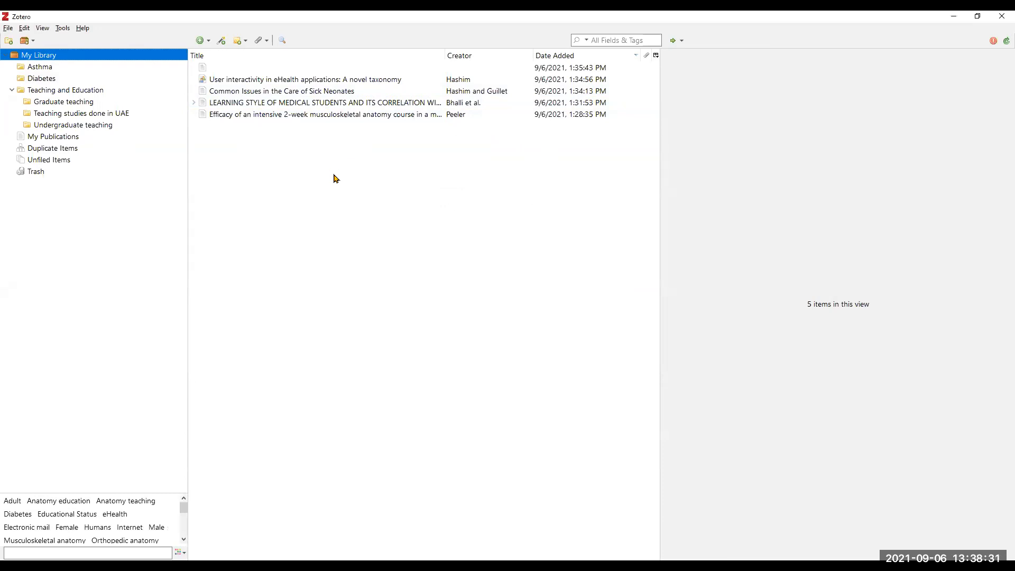
click(294, 93)
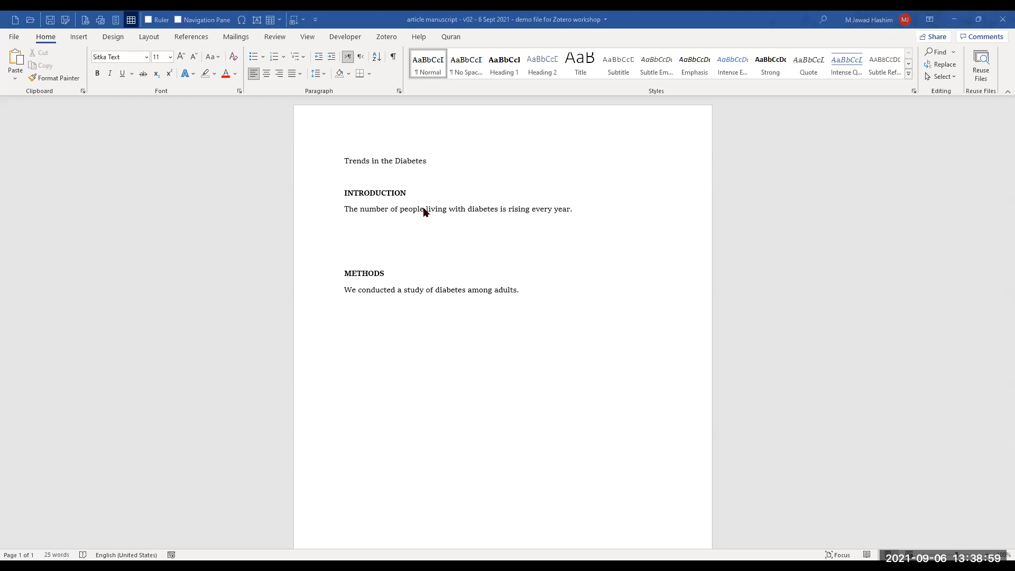
click(570, 209)
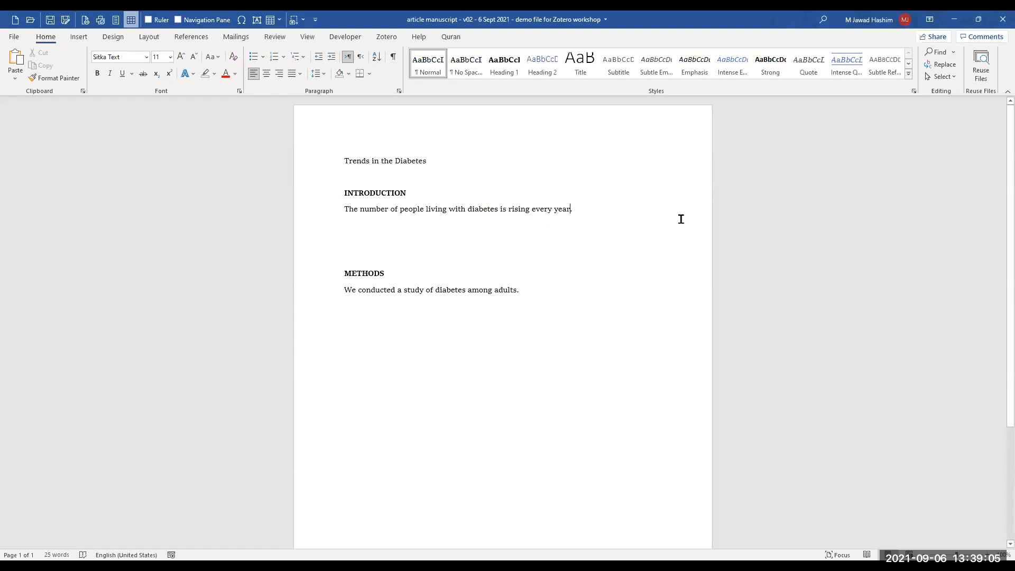
key(Left)
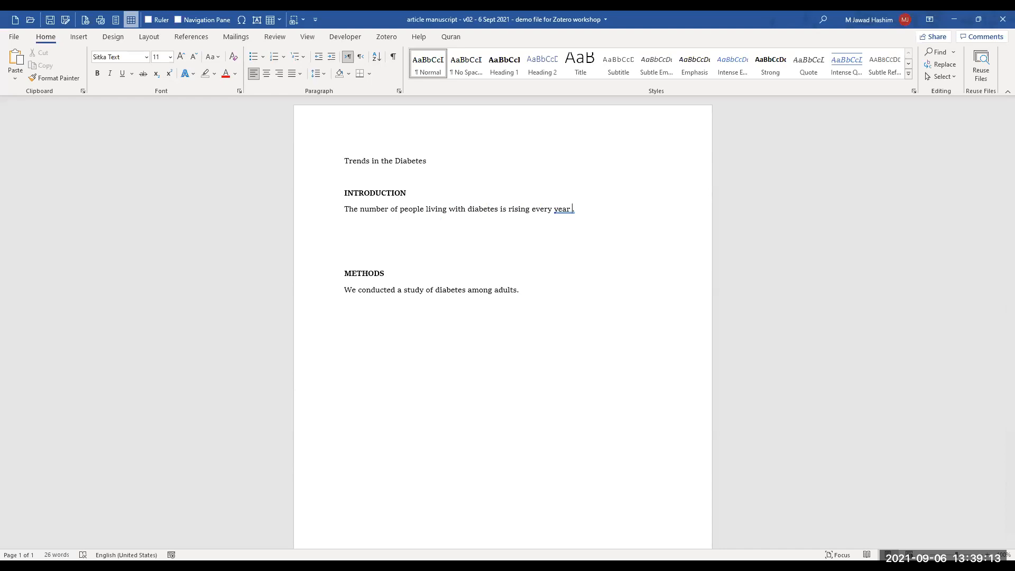
click(389, 38)
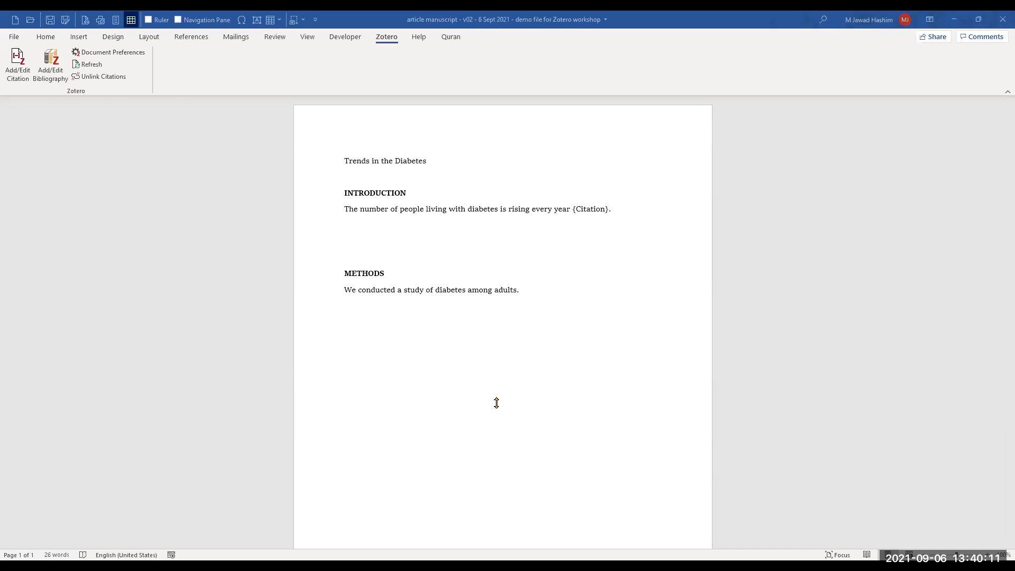
click(578, 208)
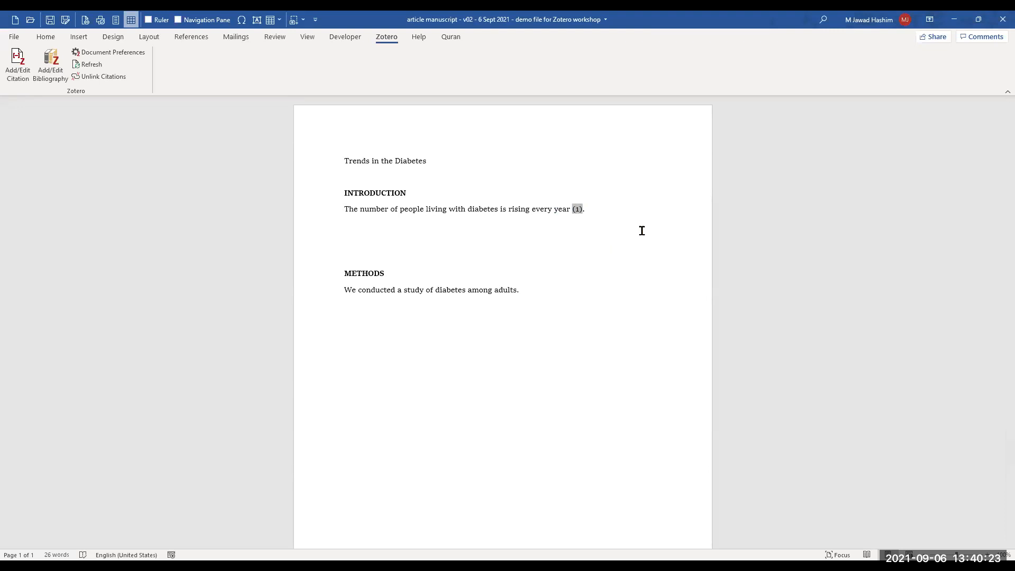
click(642, 231)
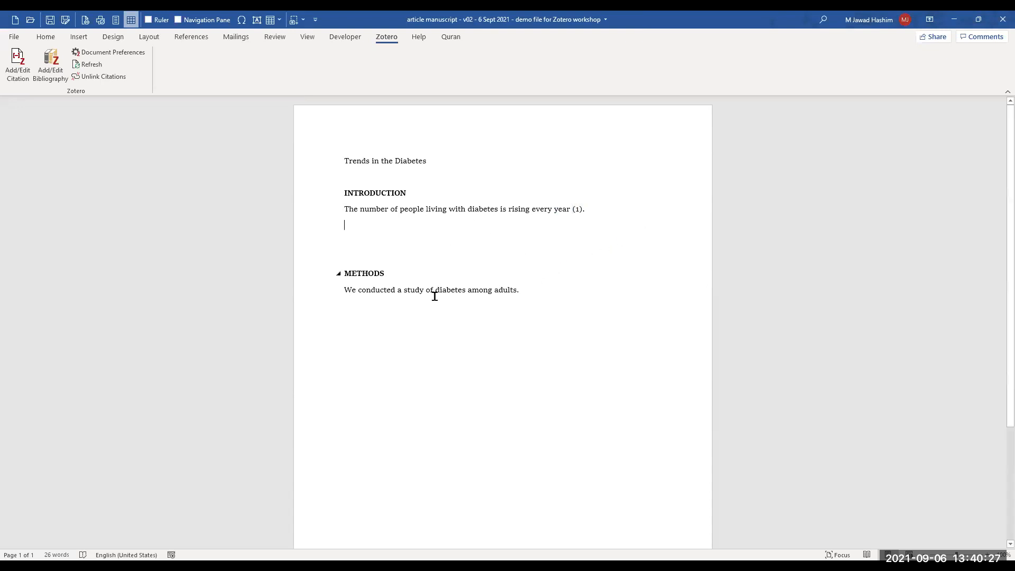
Step: Add a "References" heading below the Methods text and insert the Zotero bibliography under it
click(536, 294)
key(Return)
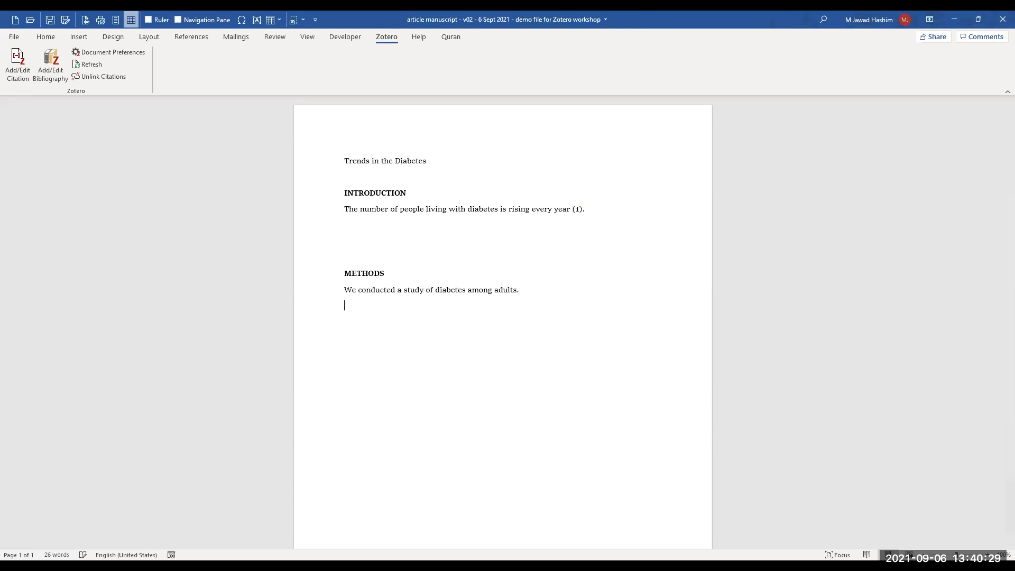
key(Return)
text(References)
key(Return)
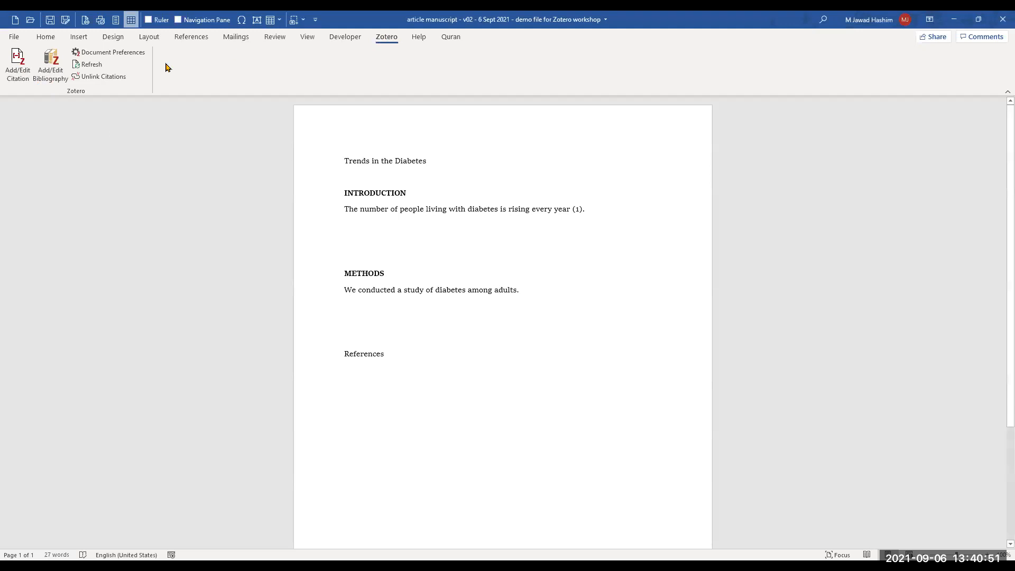
click(42, 81)
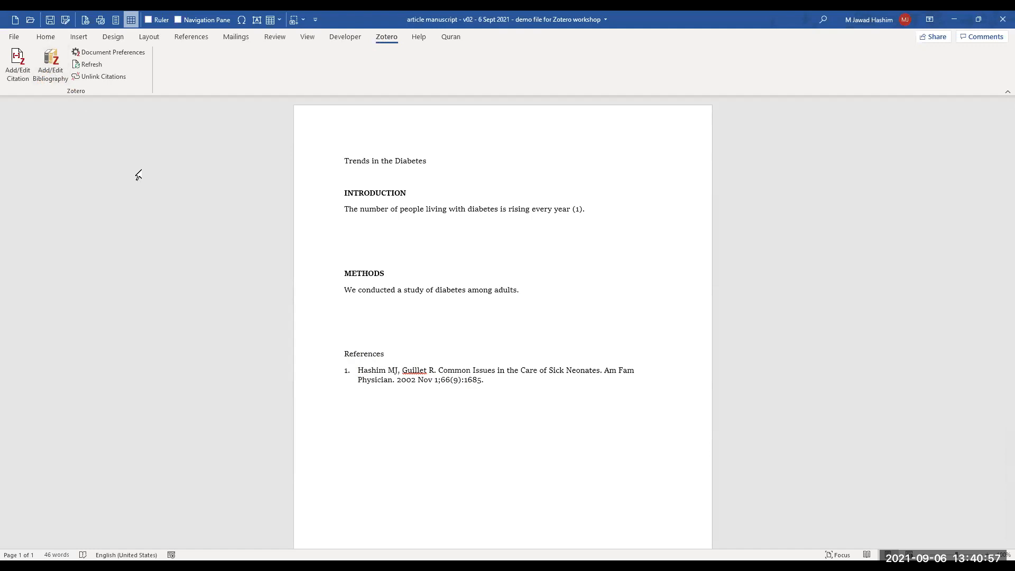
click(433, 370)
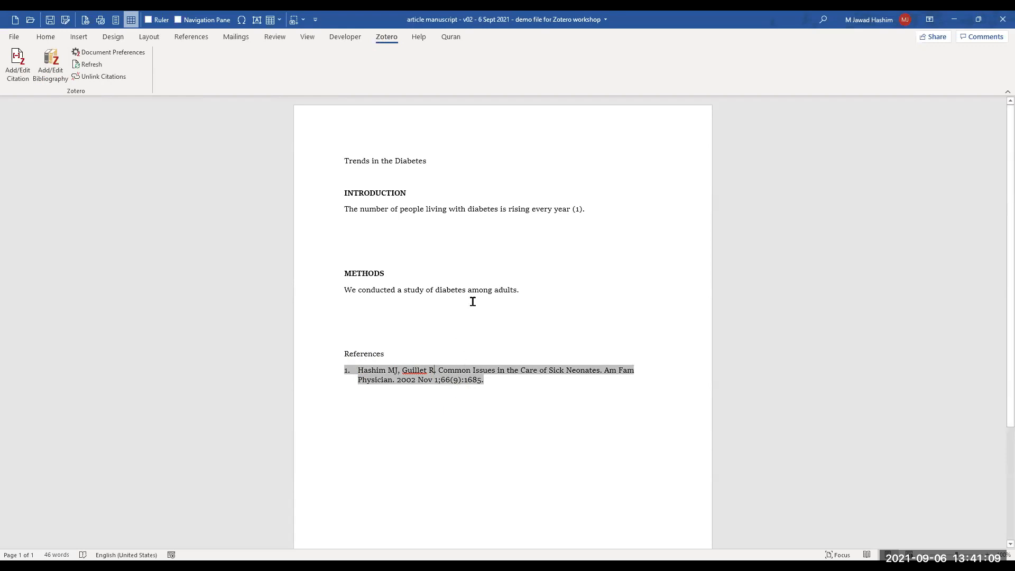
Step: Cite the intensive 2-week musculoskeletal anatomy course article before the period of the Methods sentence
click(526, 291)
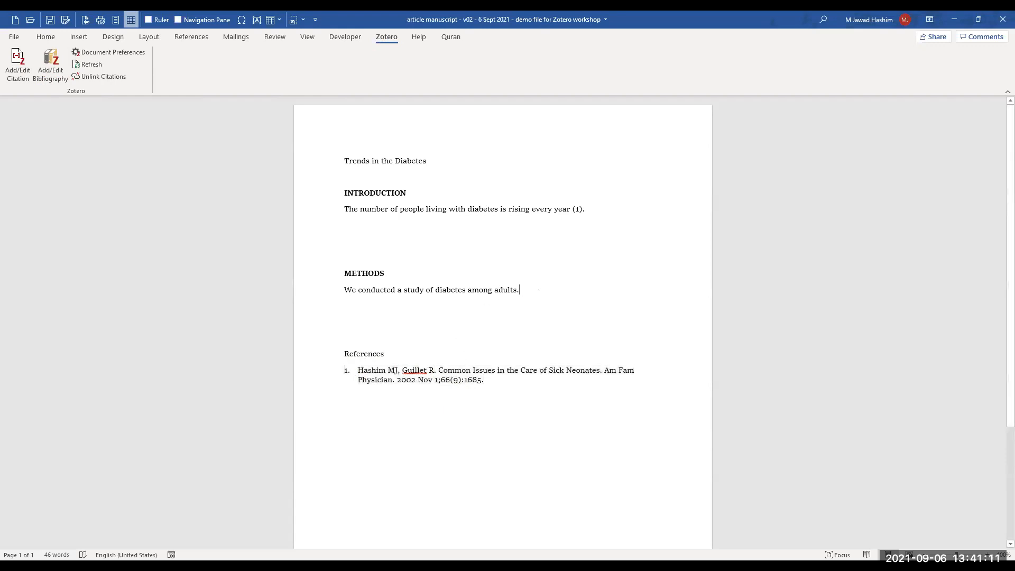
key(Left)
click(18, 74)
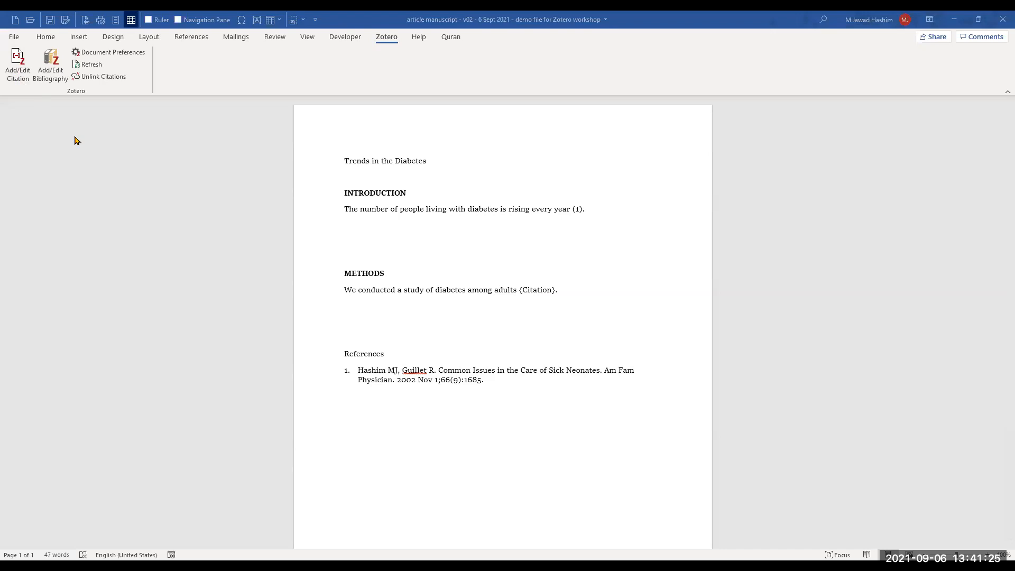
click(521, 293)
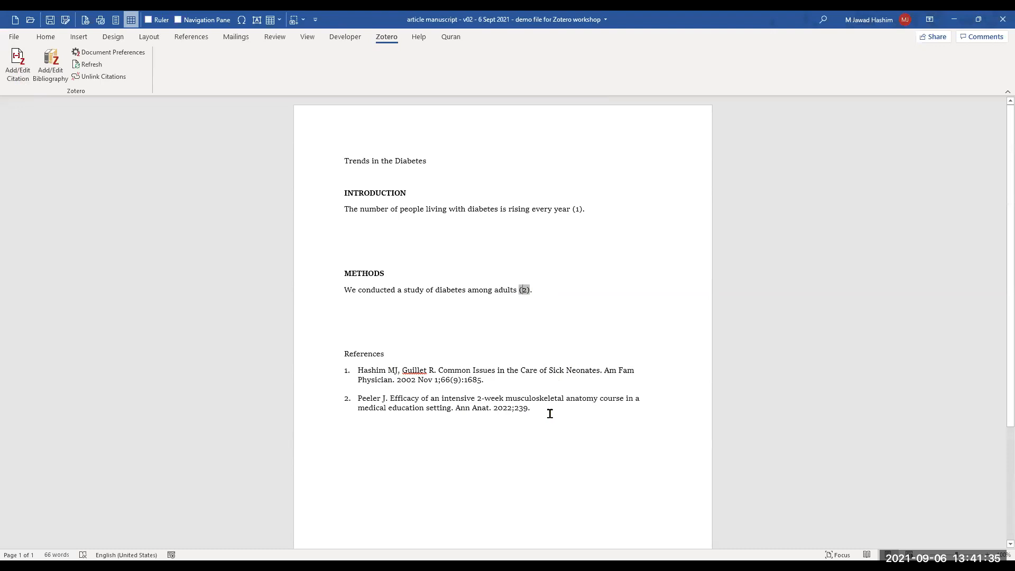
Step: Add the conference paper "User interactivity in eHealth applications: A novel taxonomy" to the existing Introduction citation
click(577, 210)
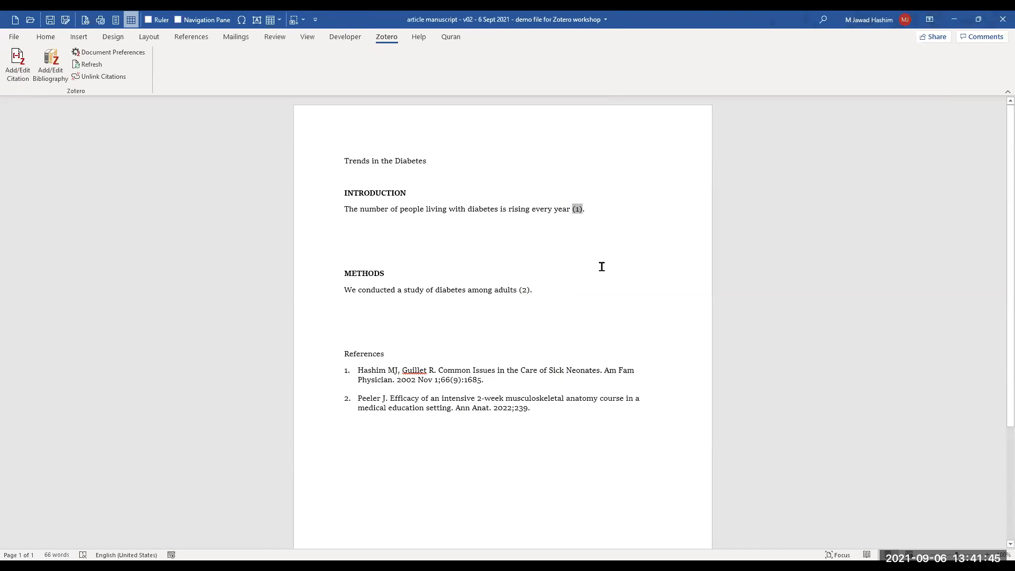
click(19, 80)
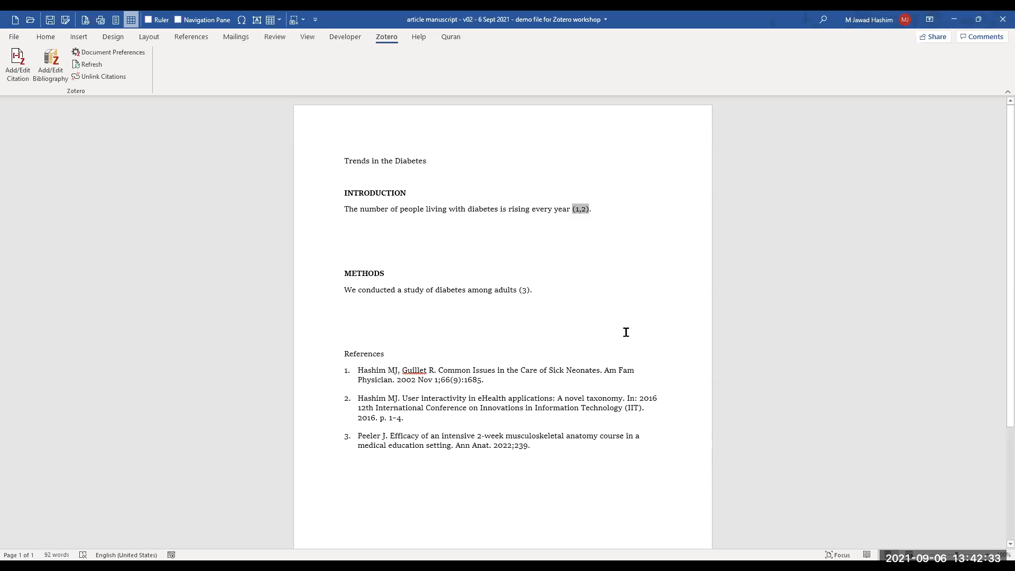
click(18, 78)
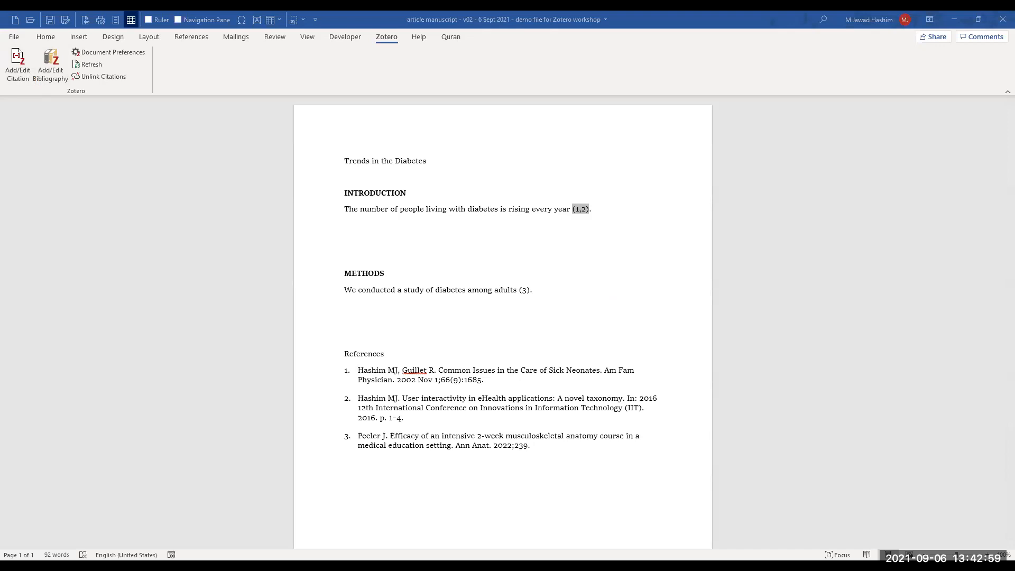
click(520, 265)
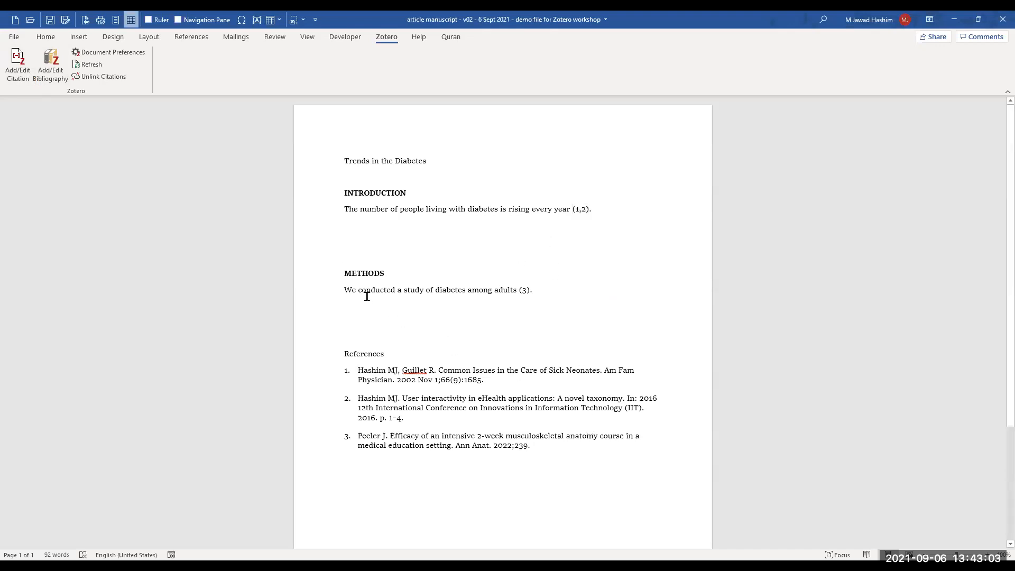
click(28, 83)
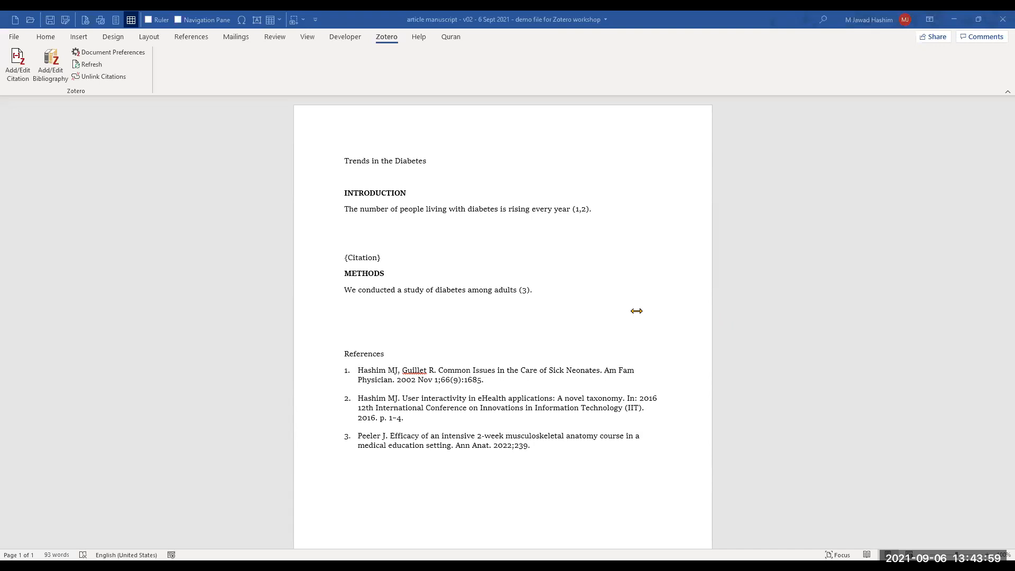
key(Escape)
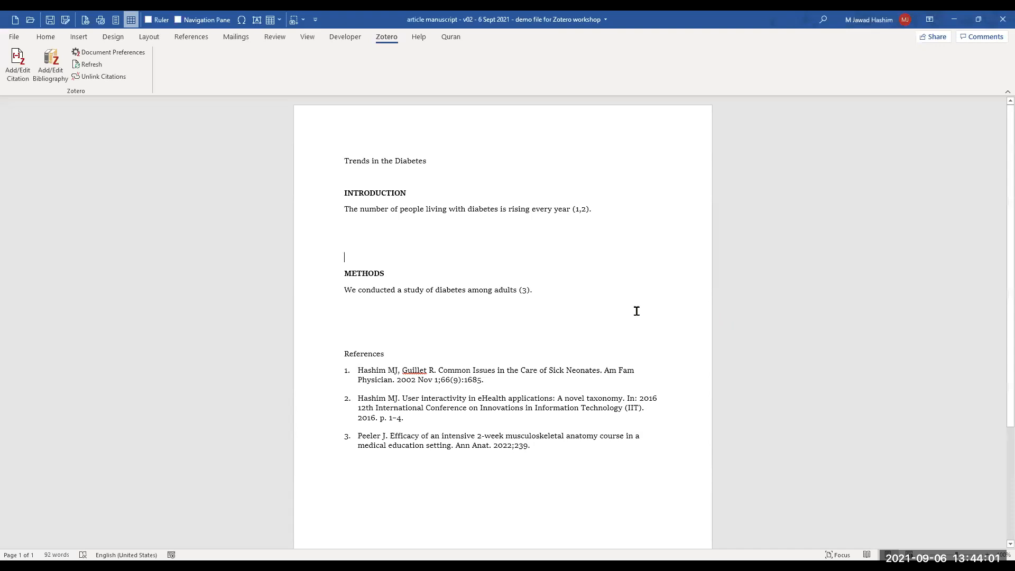
scroll(582, 315, down, 2)
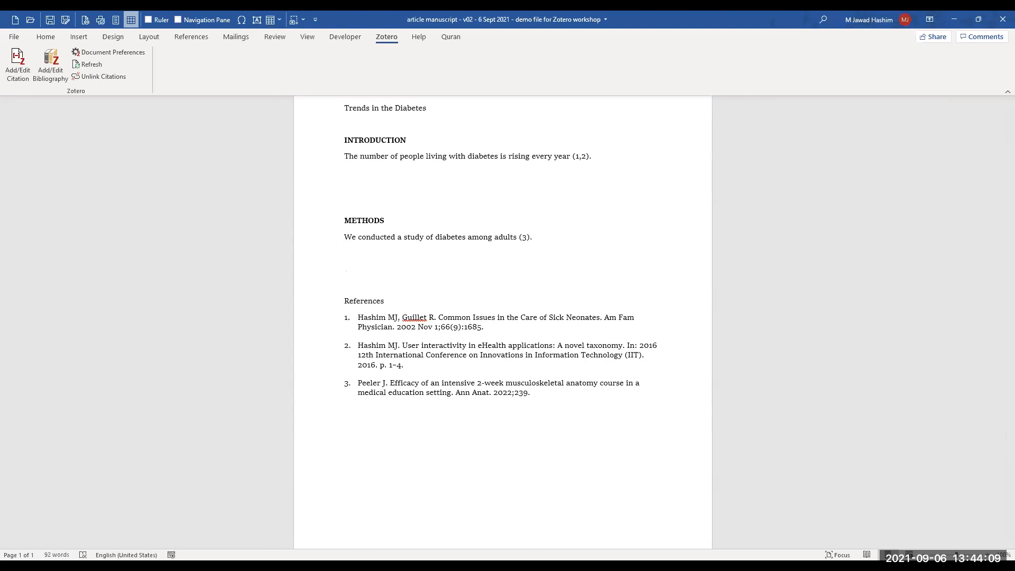
click(131, 19)
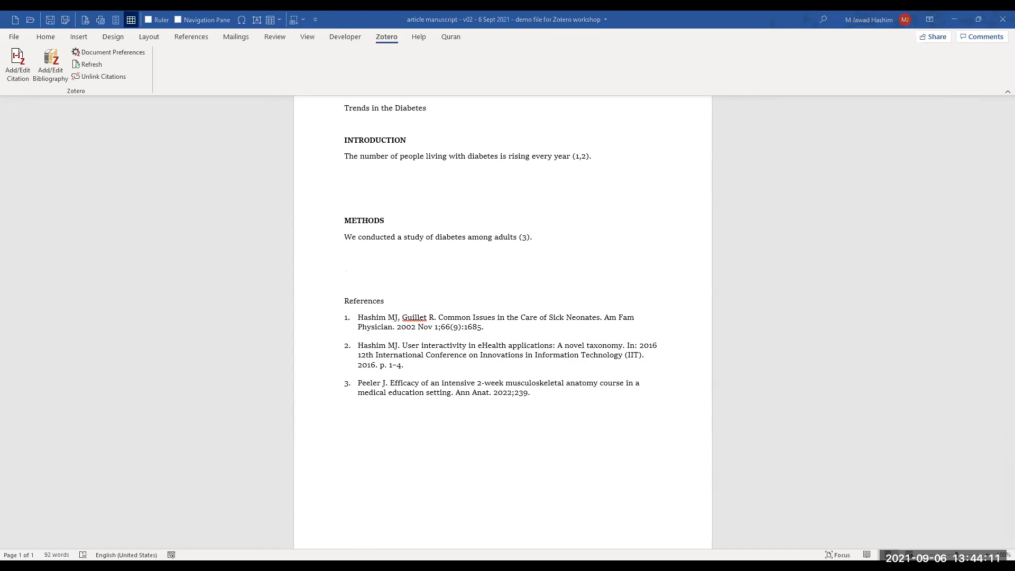